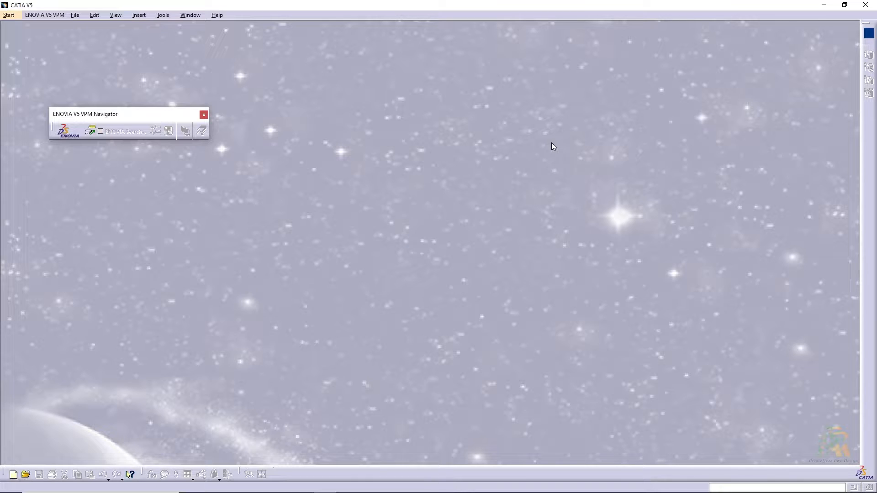
Create a new Part Design part named Part1 with hybrid design enabled
click(9, 15)
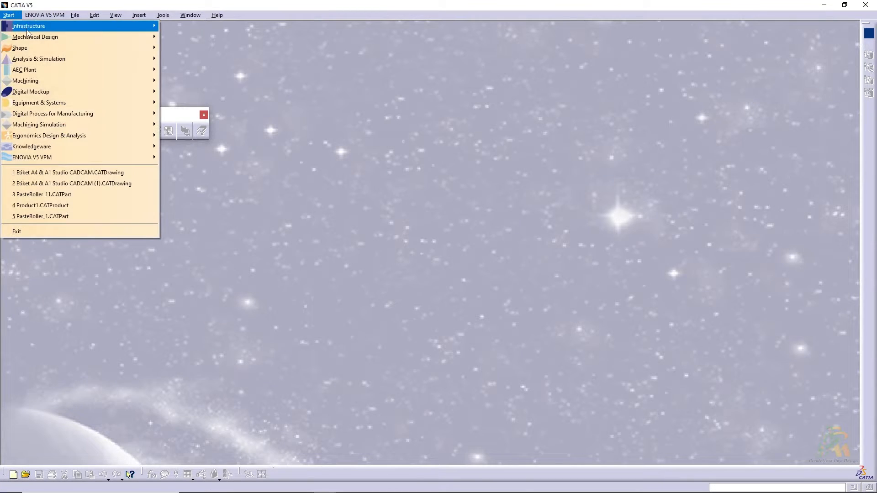
mouse_move(36, 37)
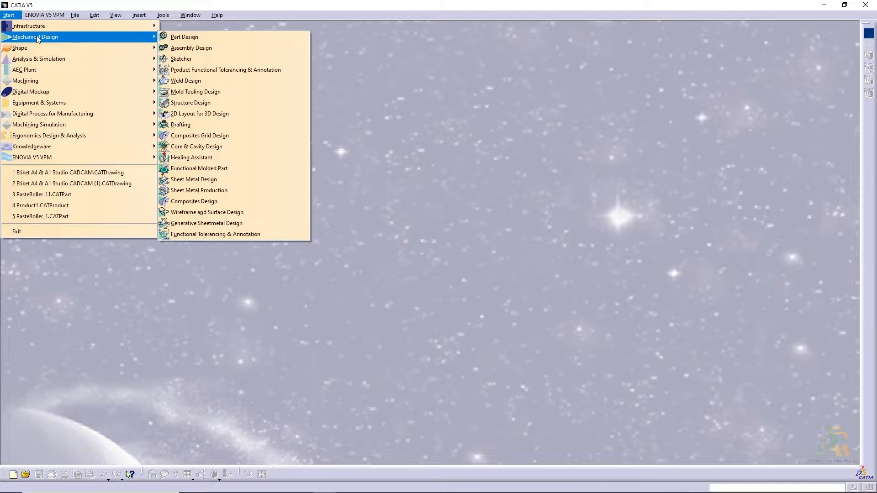
click(178, 37)
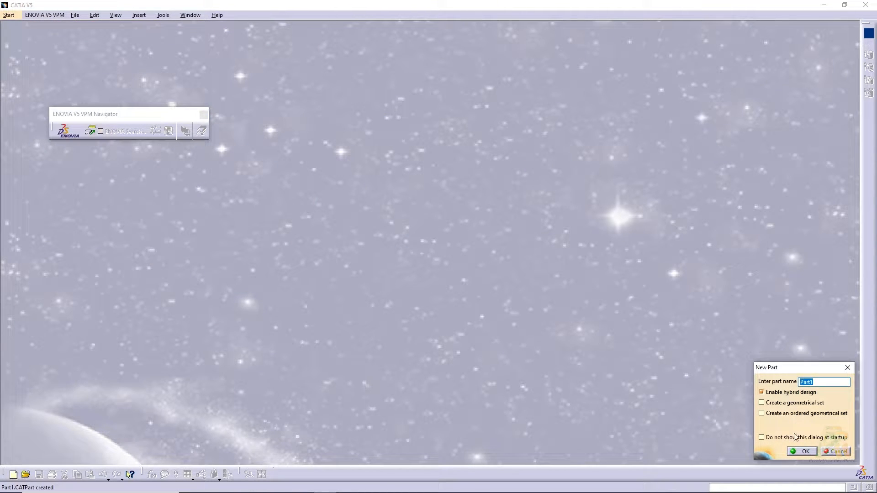
click(804, 451)
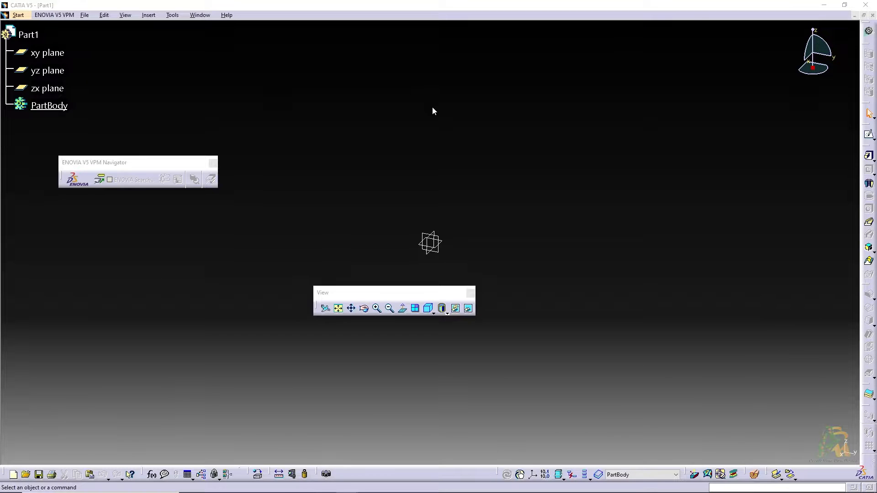
Review the CS bracket reference drawing in 3.1.jpg and open a sketch on the xy plane
key(alt+Tab)
key(alt+Tab)
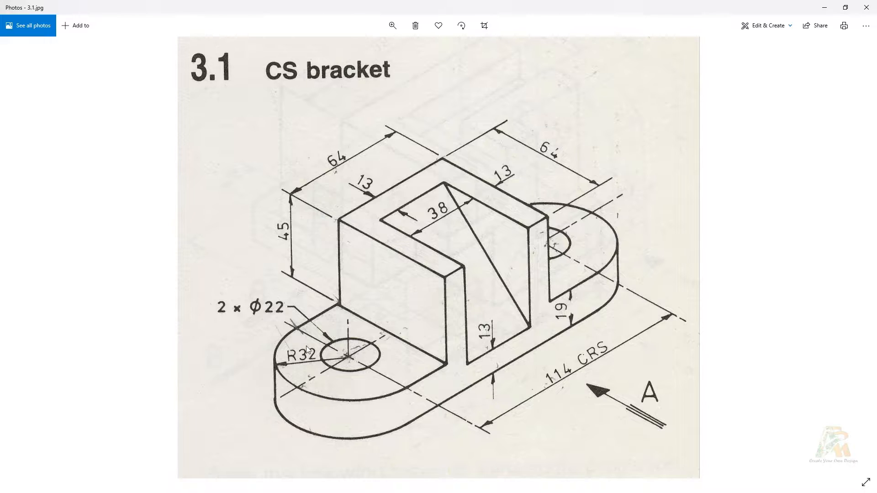
key(alt+Tab)
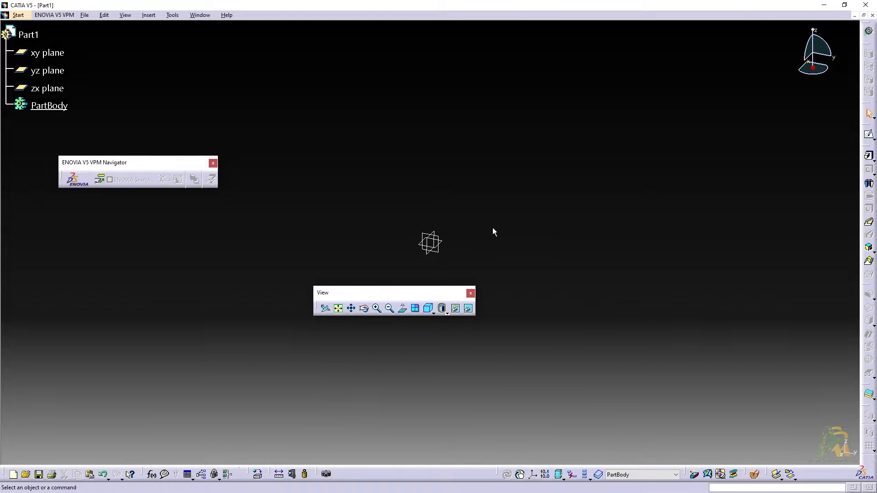
click(443, 240)
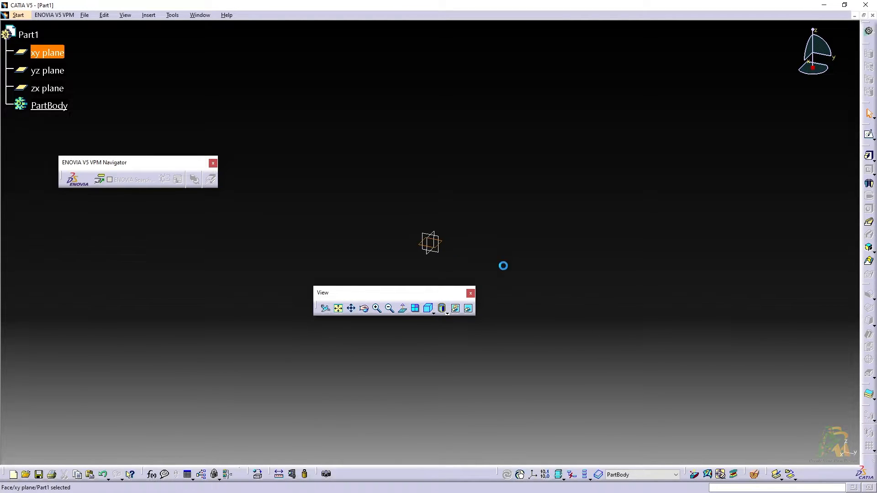
click(869, 136)
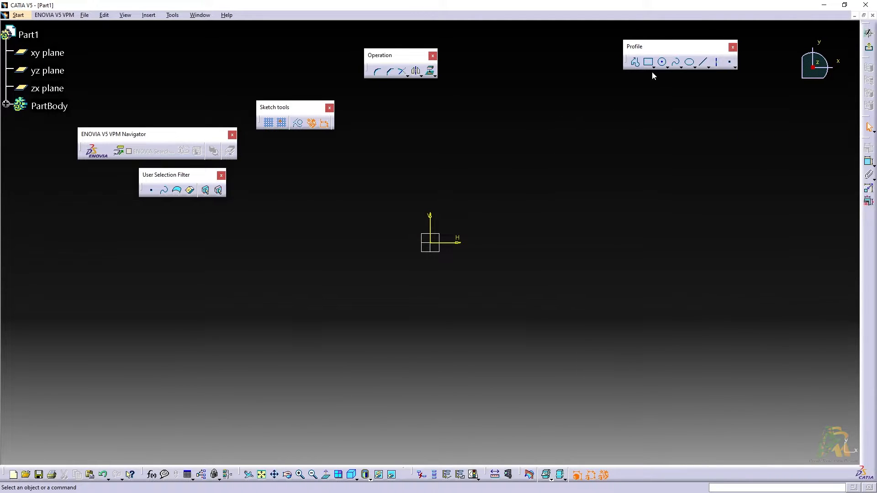
Sketch a horizontal elongated hole starting at the origin, about 109 mm between centres and about 24 mm in radius
click(654, 68)
click(705, 78)
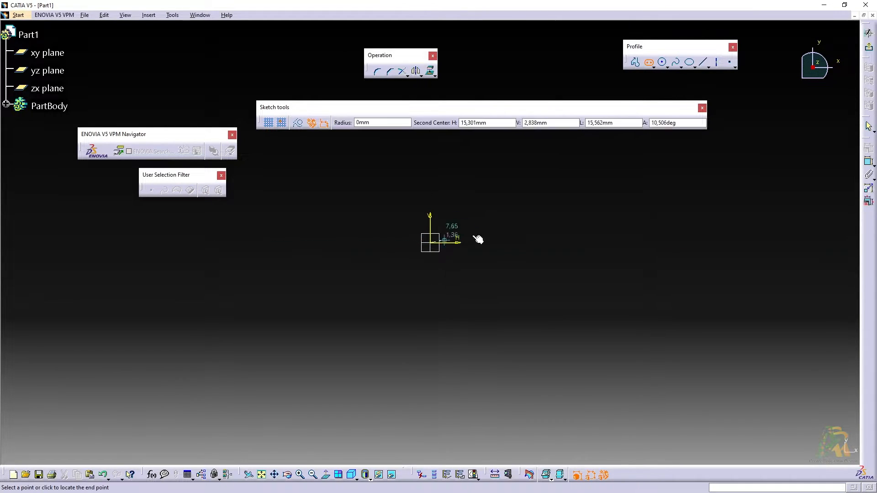
click(633, 243)
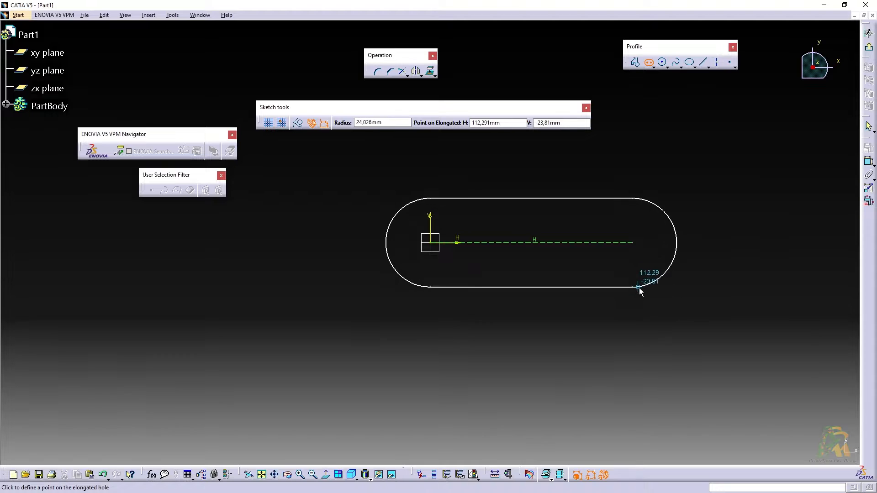
click(639, 286)
Set the elongated profile's end radius to 32 mm, as given in the bracket drawing
key(alt+Tab)
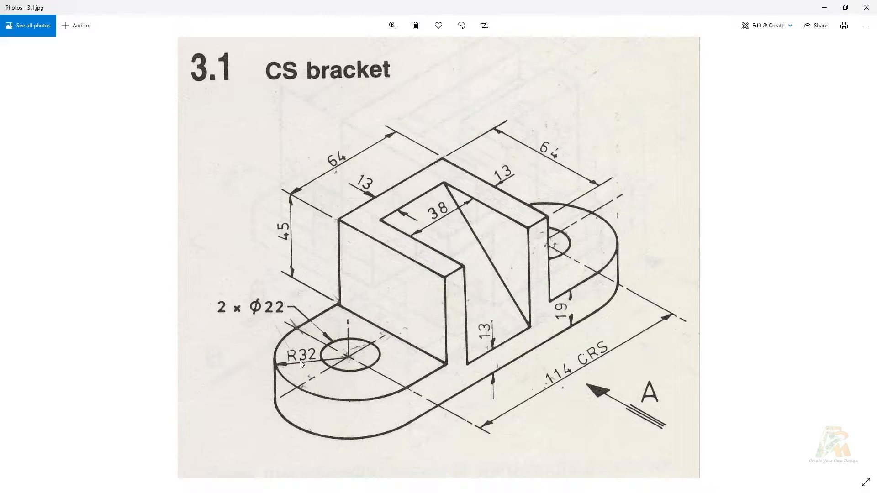
key(alt+Tab)
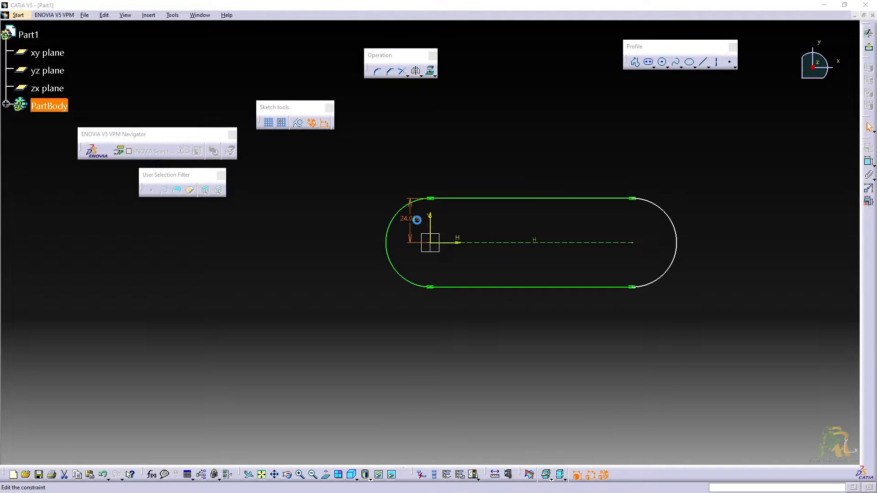
double_click(421, 221)
Dimension the elongated profile's centre distance and set it to 114 mm, as given in the bracket drawing
key(alt+Tab)
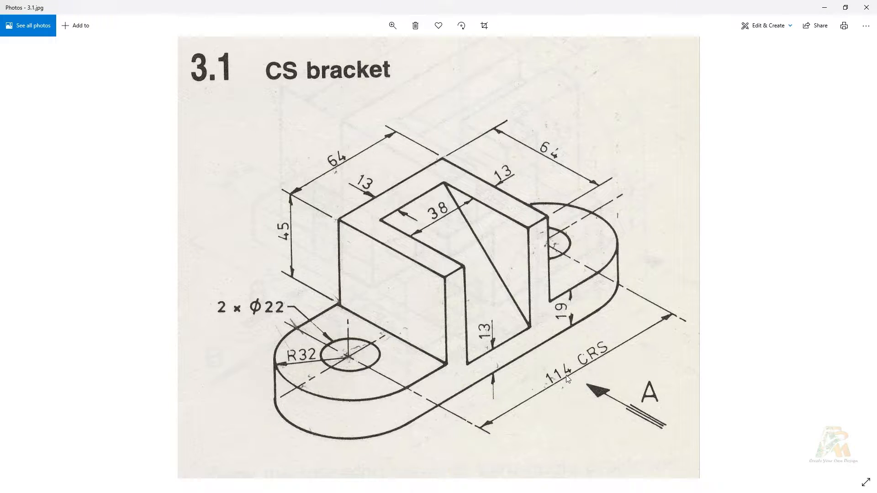
key(alt+Tab)
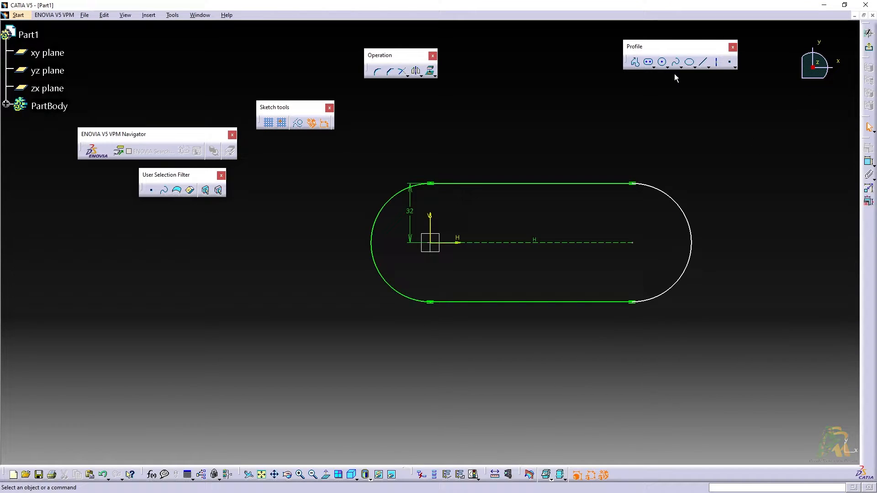
click(869, 161)
click(521, 243)
click(533, 348)
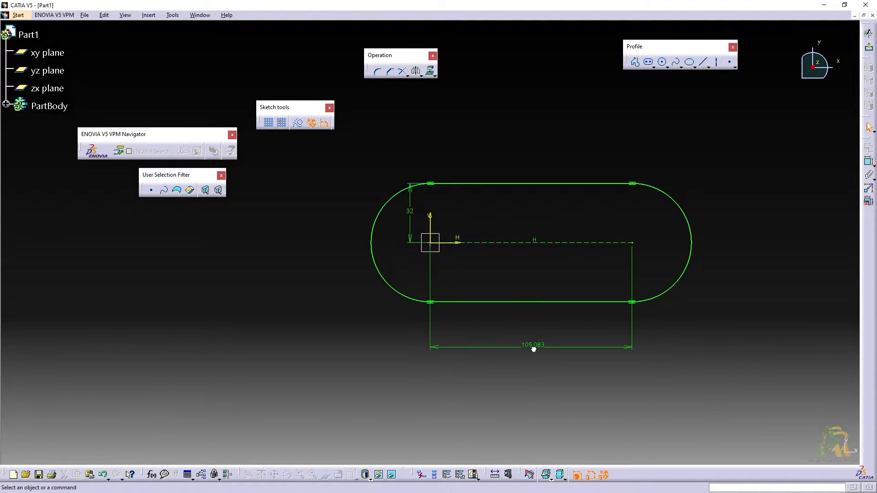
double_click(534, 346)
text(114)
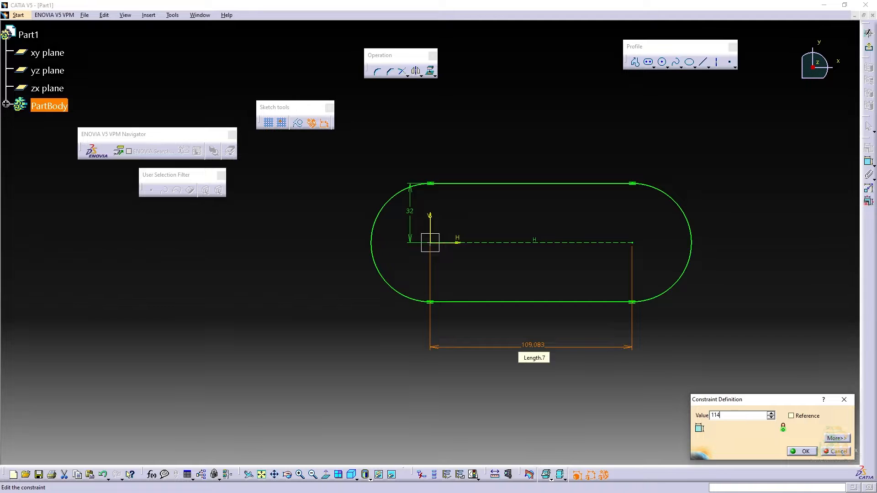
key(Return)
Sketch two hole circles about 32 mm in diameter, one at the origin and one at the profile's other arc centre
key(alt+Tab)
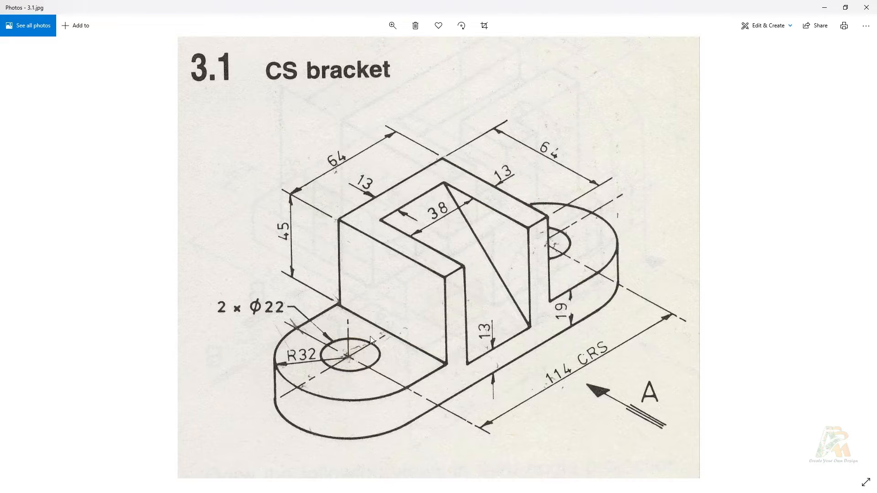
key(alt+Tab)
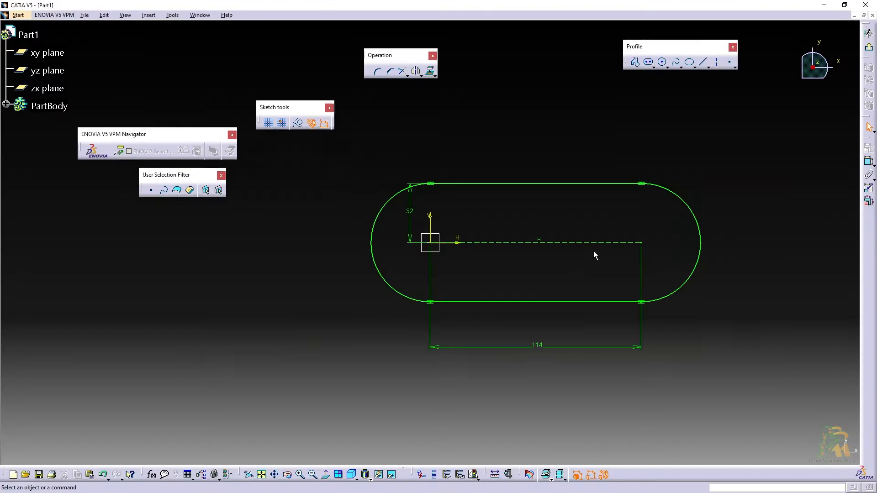
key(alt+Tab)
key(alt+Tab)
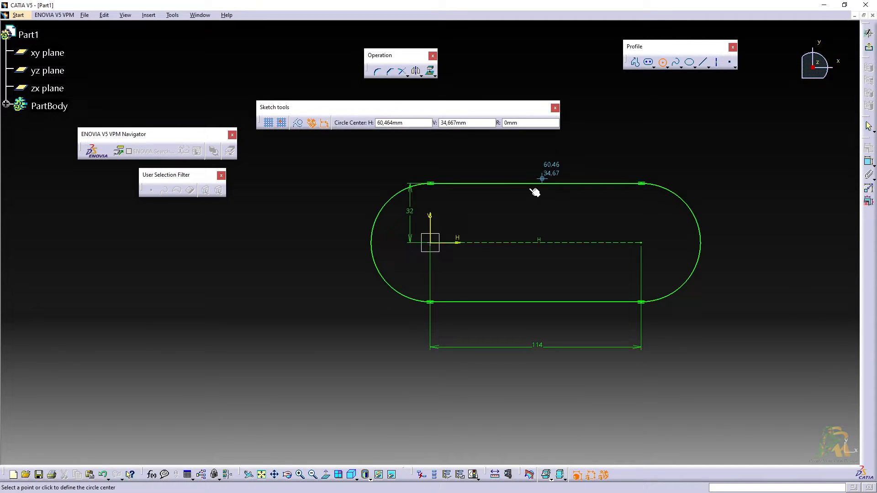
click(430, 243)
click(457, 259)
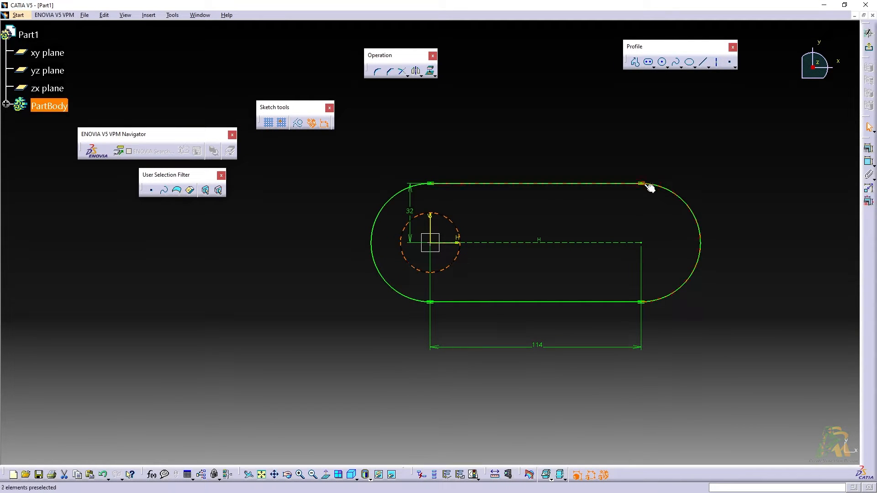
click(663, 62)
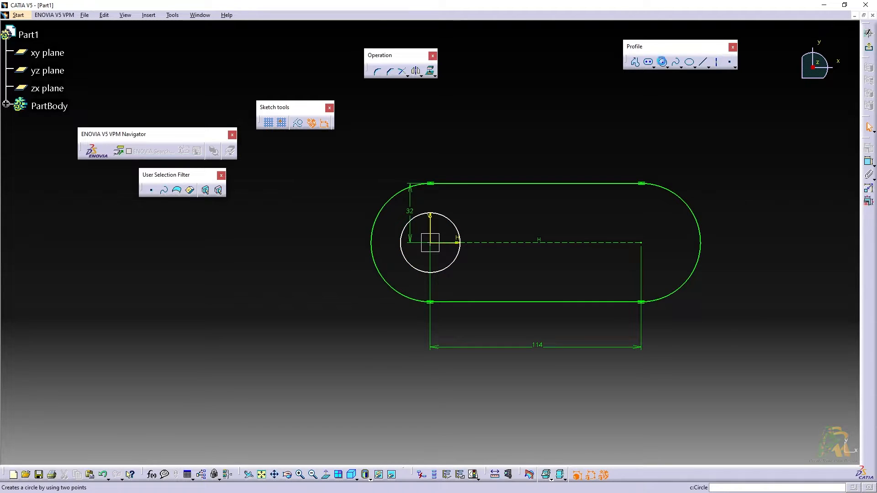
click(641, 243)
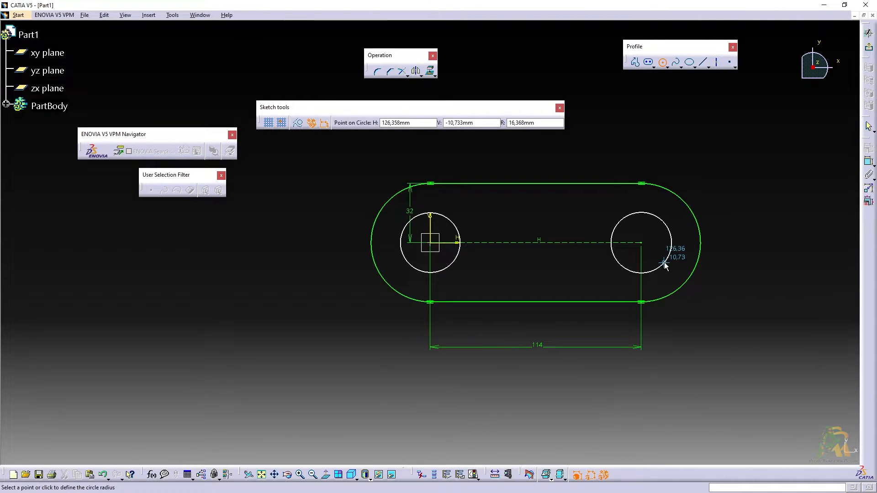
click(663, 262)
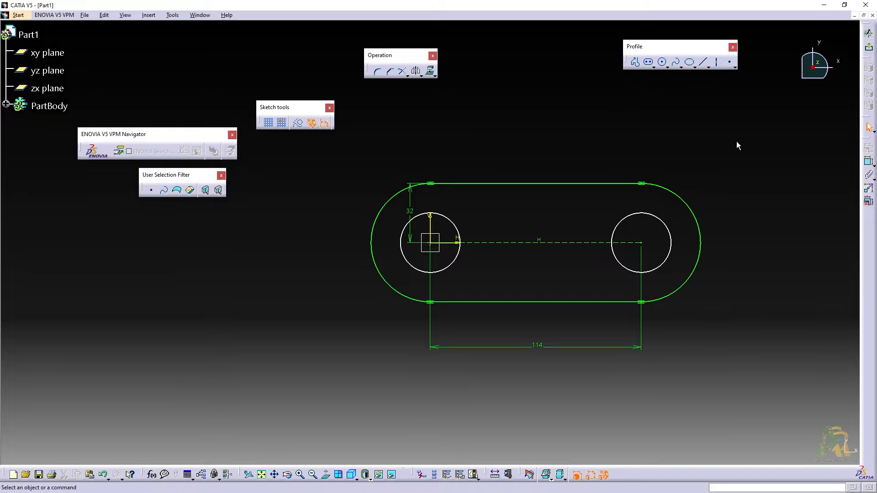
Dimension the diameter of the circle at the origin and set it to 22 mm, following the bracket drawing
key(alt+Tab)
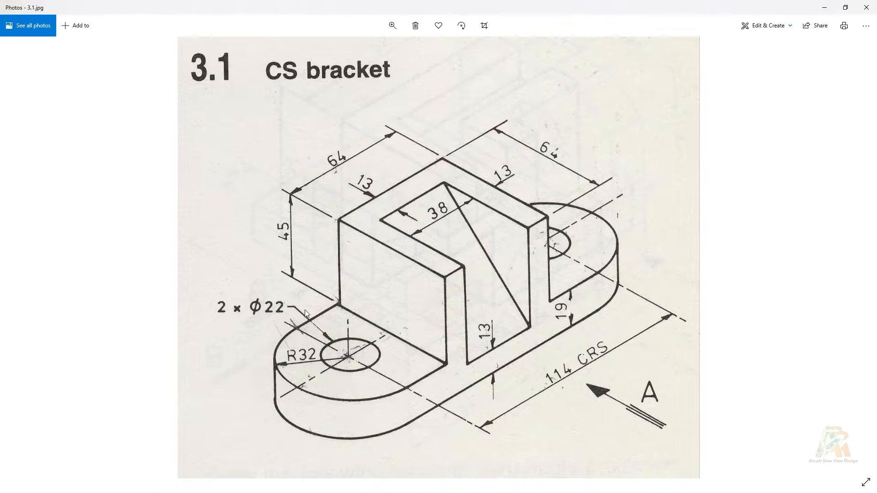
key(alt+Tab)
click(868, 175)
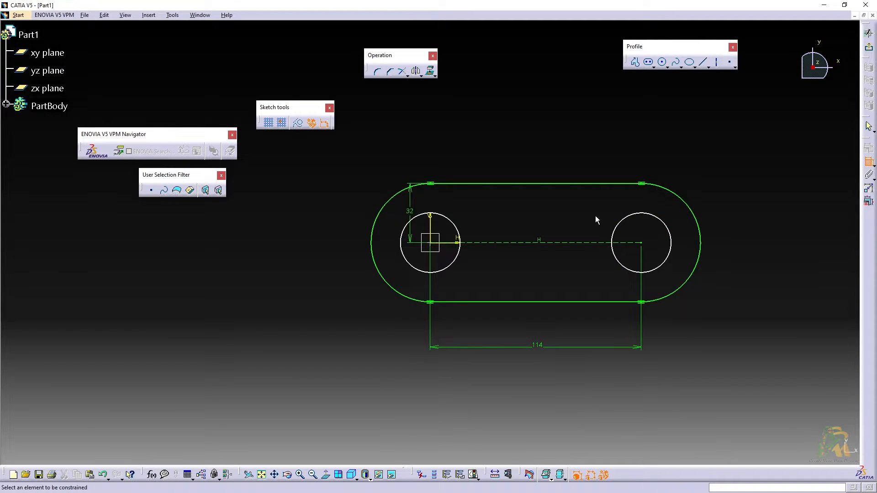
click(454, 225)
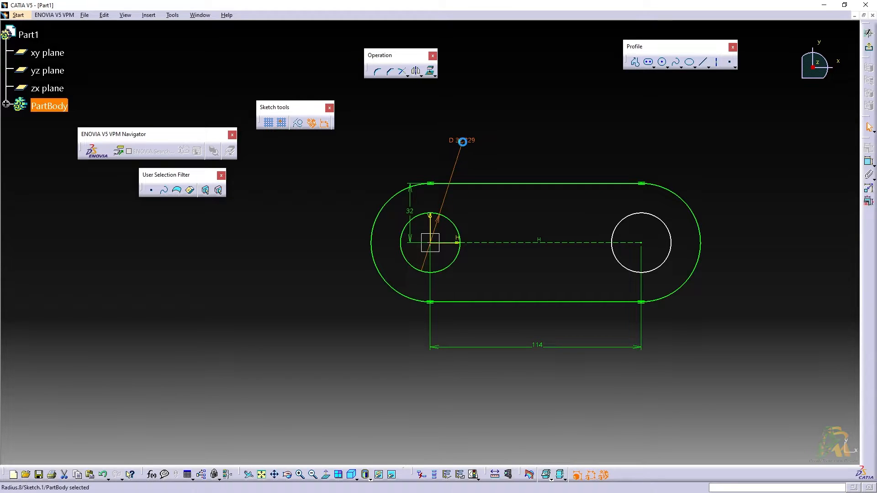
click(462, 141)
double_click(463, 145)
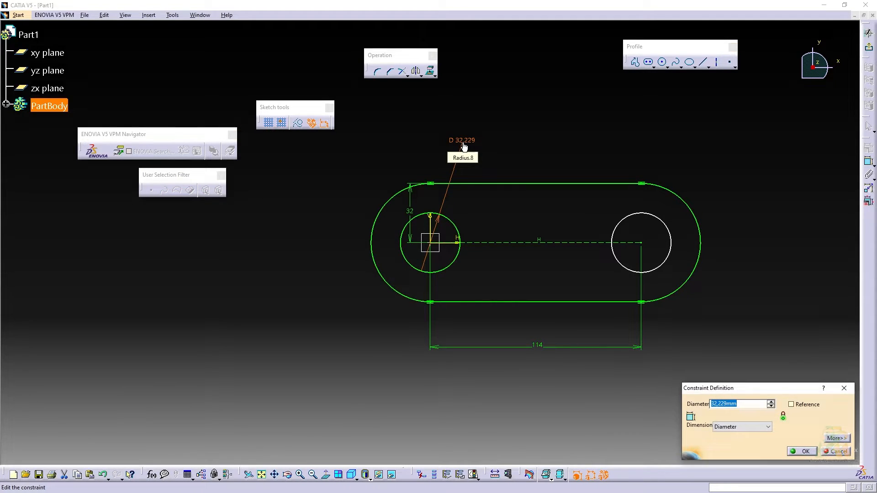
text(22)
key(Return)
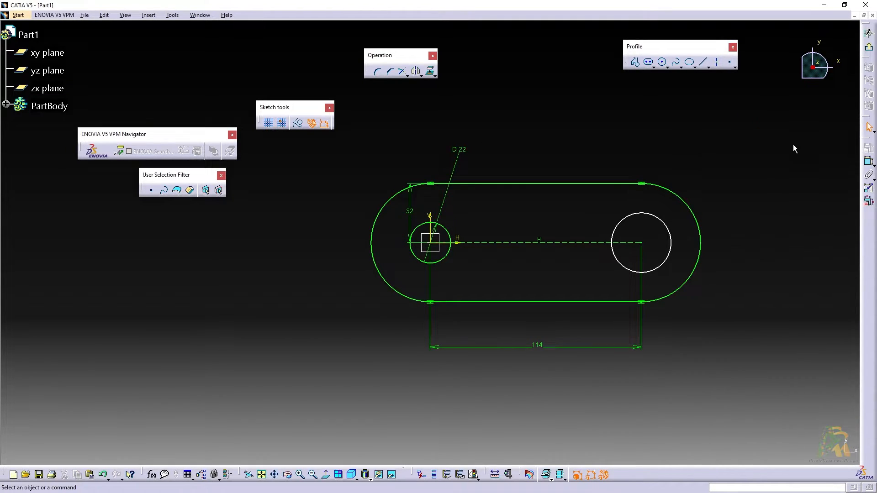
Dimension the diameter of the circle at the far arc centre and set it to 22 mm
click(667, 231)
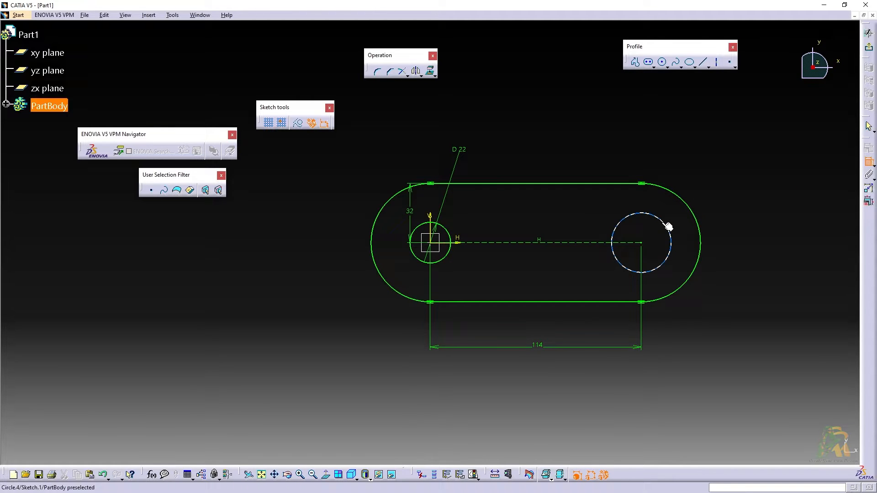
click(717, 170)
double_click(717, 171)
text(22)
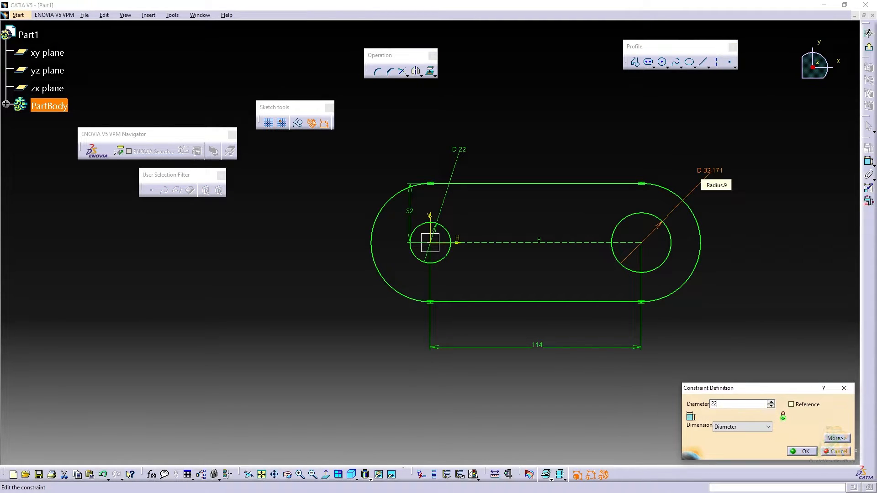
key(Return)
click(503, 214)
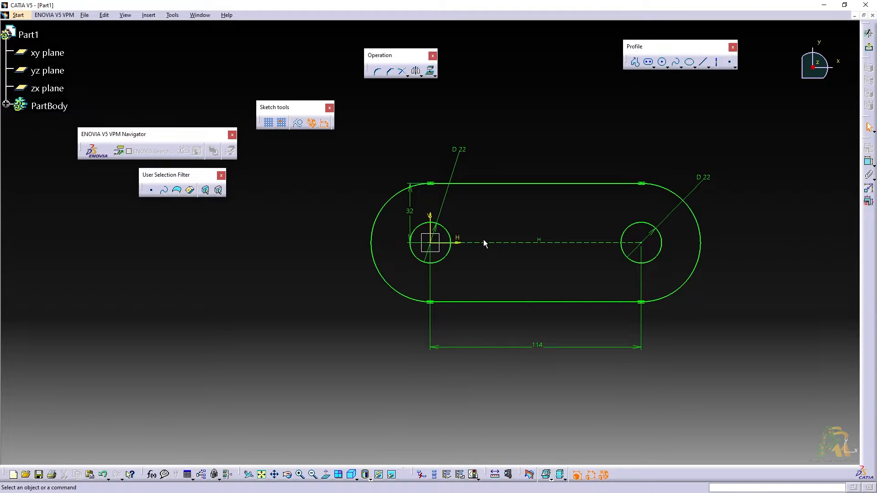
Exit the sketch, move the floating View toolbar clear of the profile, and refer back to the bracket drawing
click(869, 50)
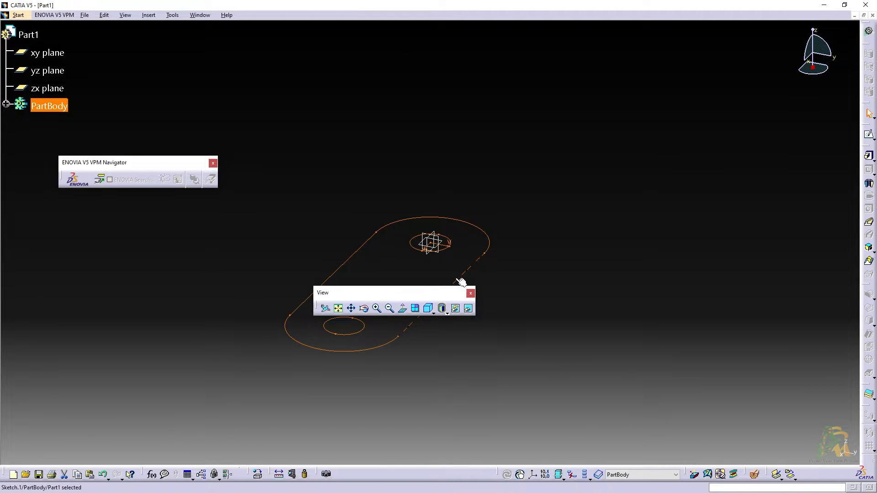
drag(445, 293, 411, 77)
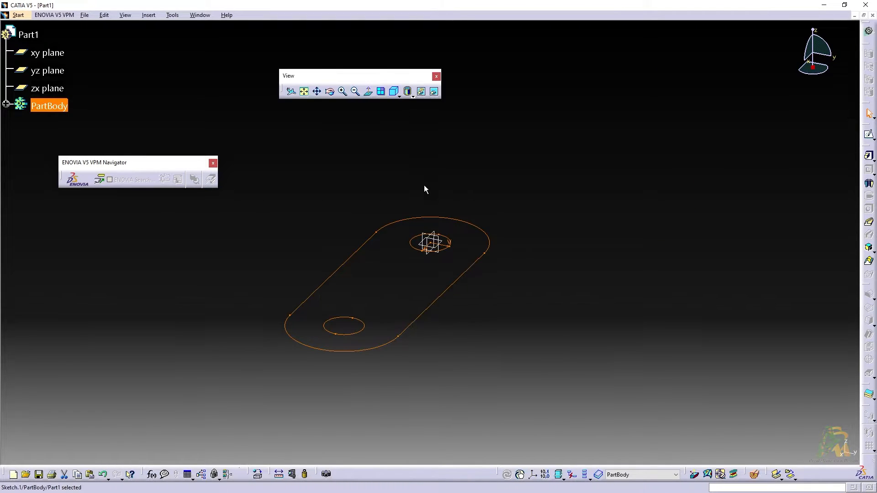
middle_drag(520, 217, 607, 193)
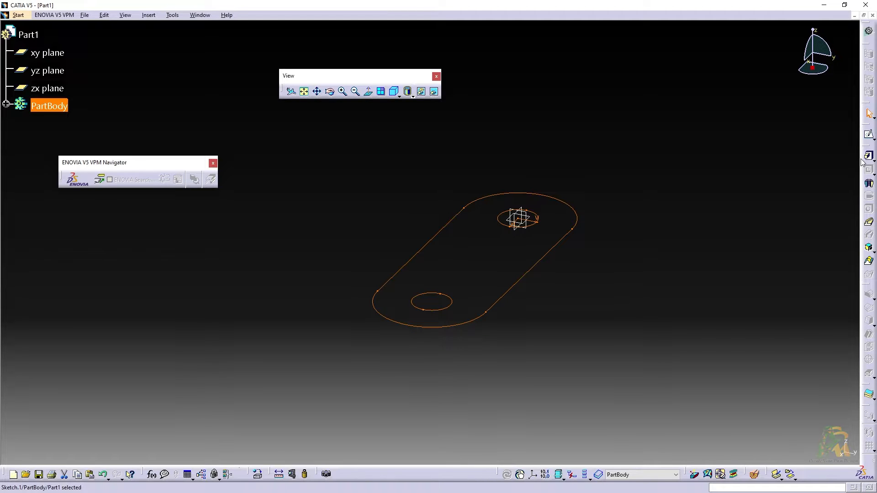
key(alt+Tab)
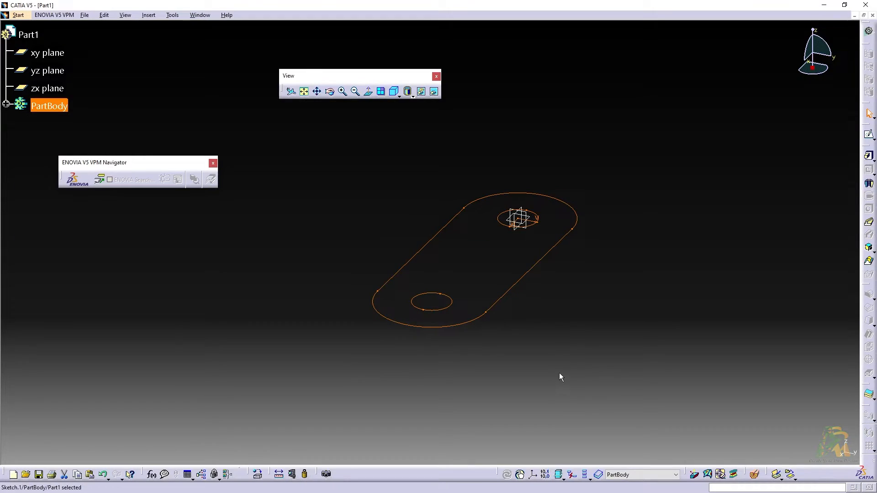
Pad the base profile sketch with its two holes to a length of 19 mm, using the Dimension limit type
click(750, 194)
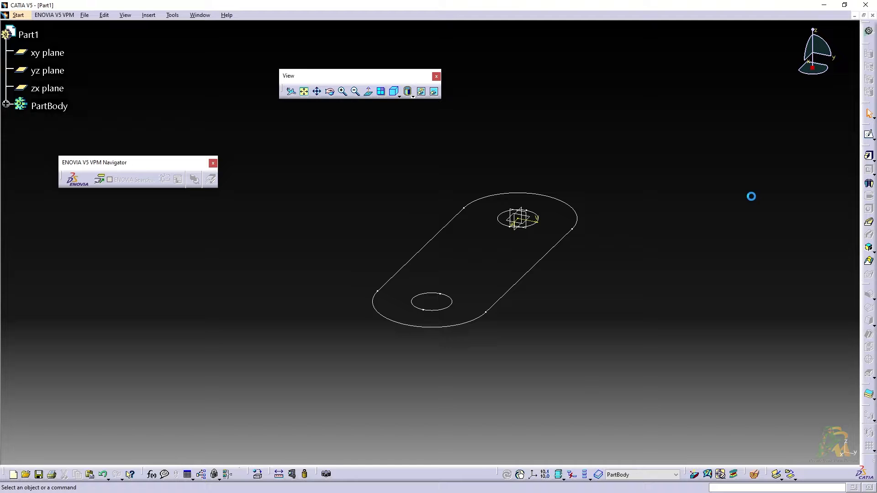
click(869, 158)
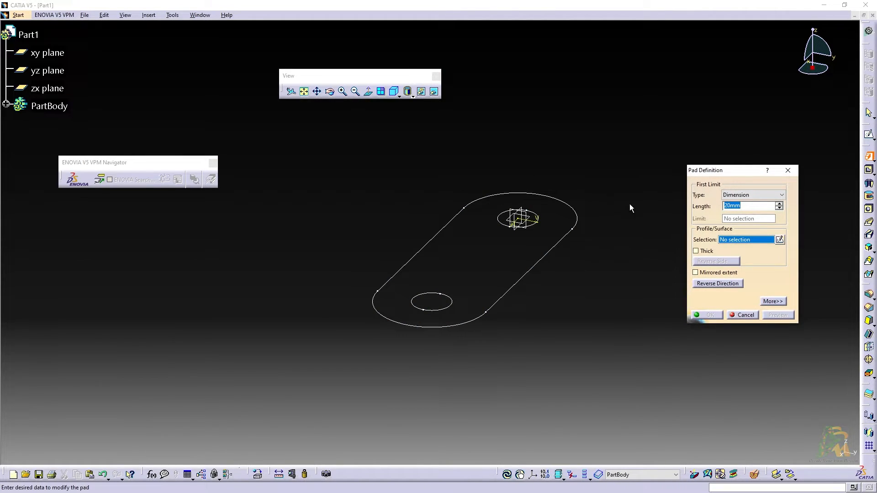
click(730, 198)
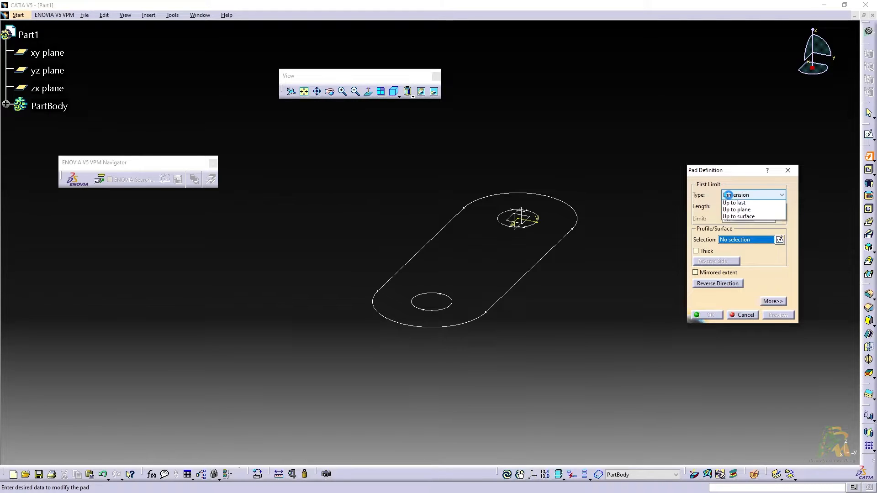
click(730, 198)
click(730, 198)
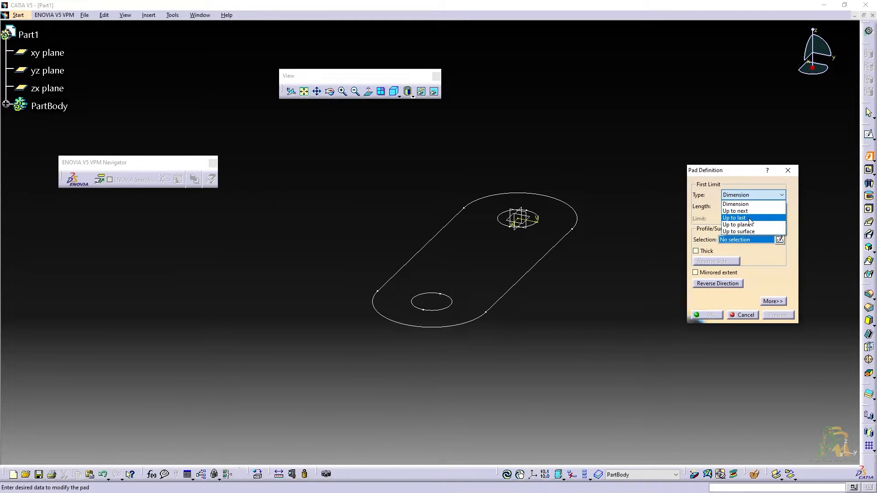
click(747, 235)
click(747, 194)
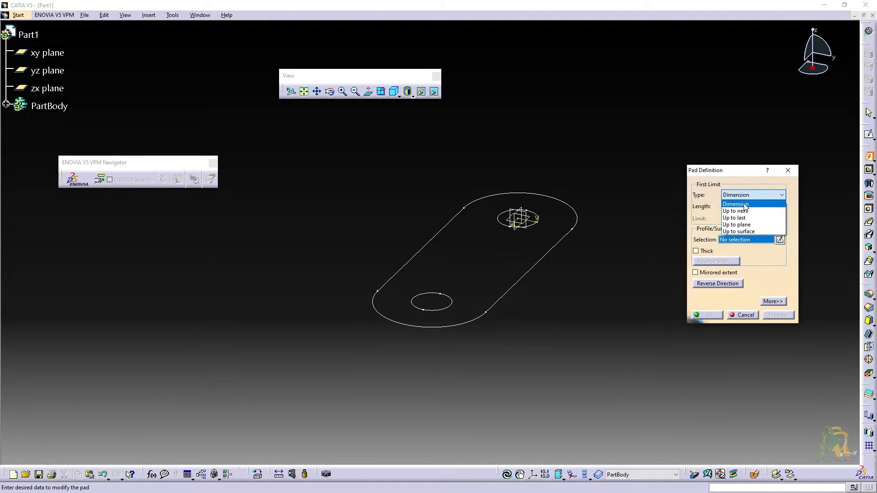
click(746, 204)
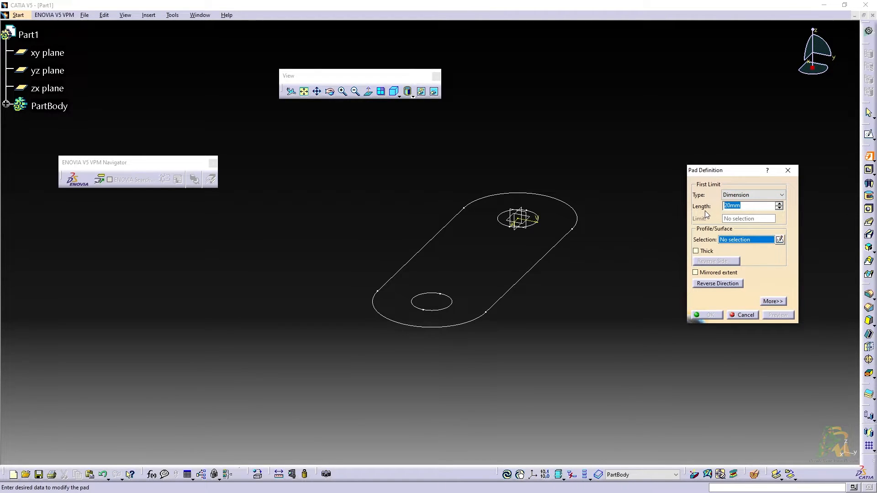
text(19)
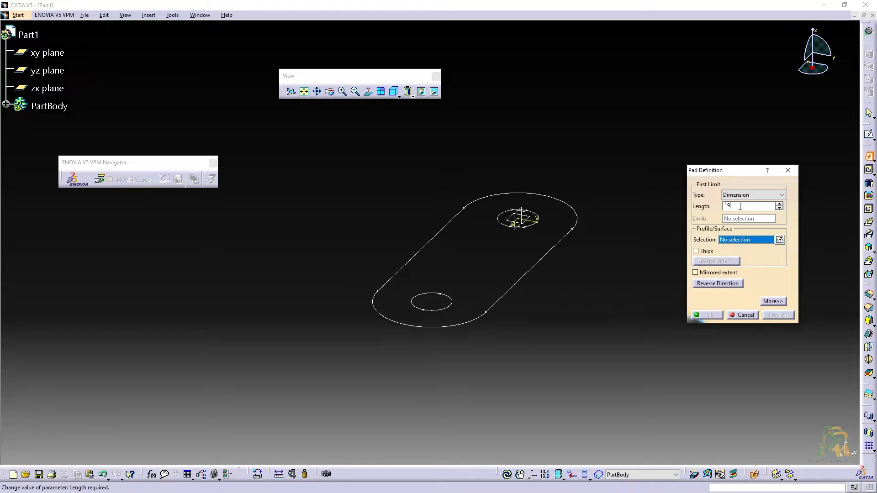
click(726, 240)
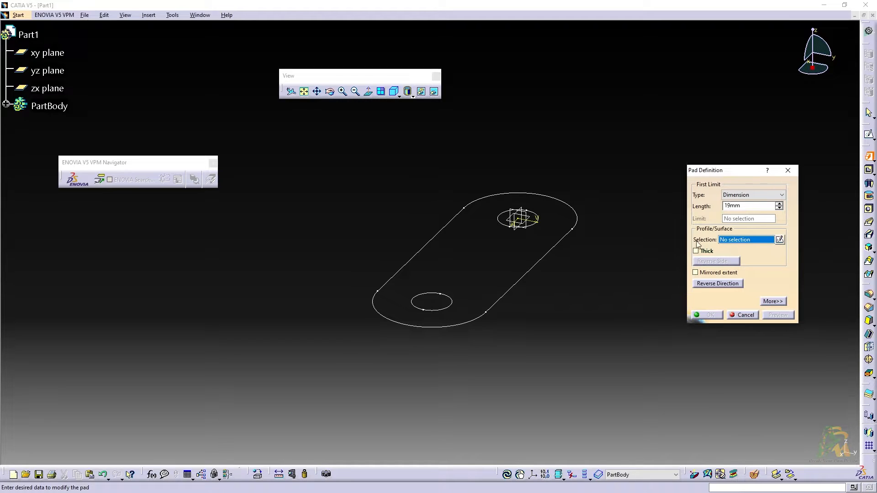
click(570, 237)
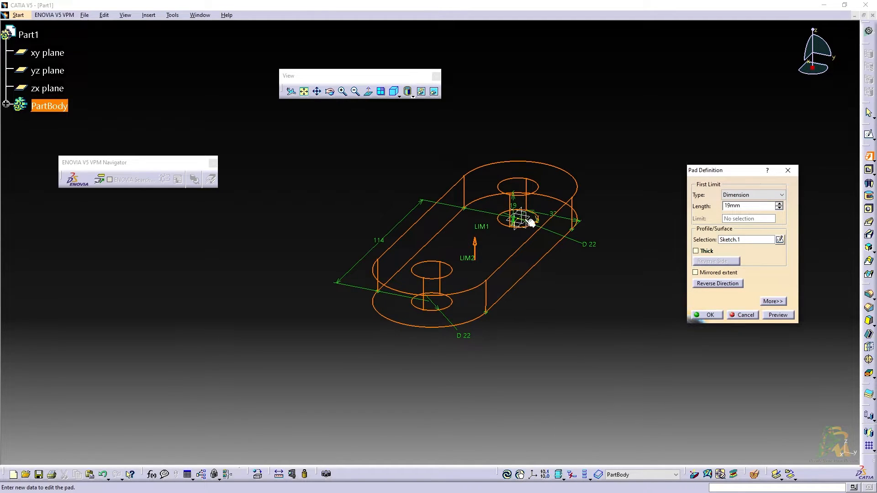
click(716, 315)
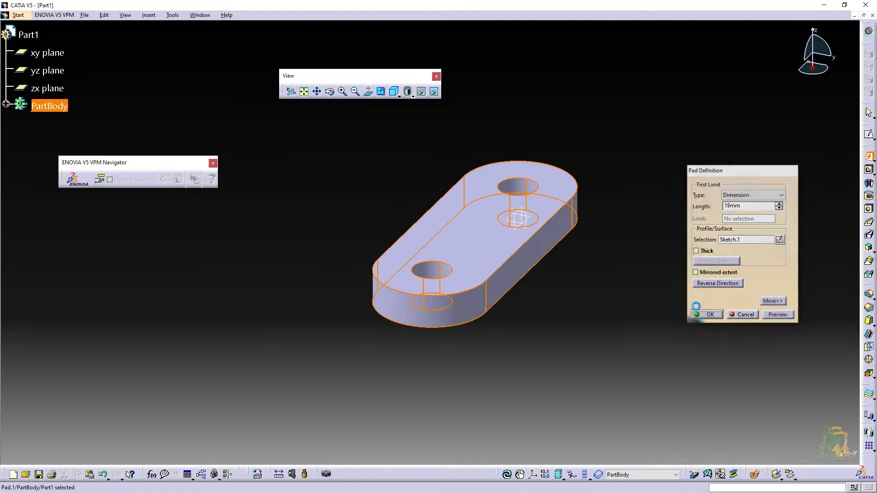
Refer to the bracket drawing, start a sketch on the base plate's top face and orient the view normal to it
key(alt+Tab)
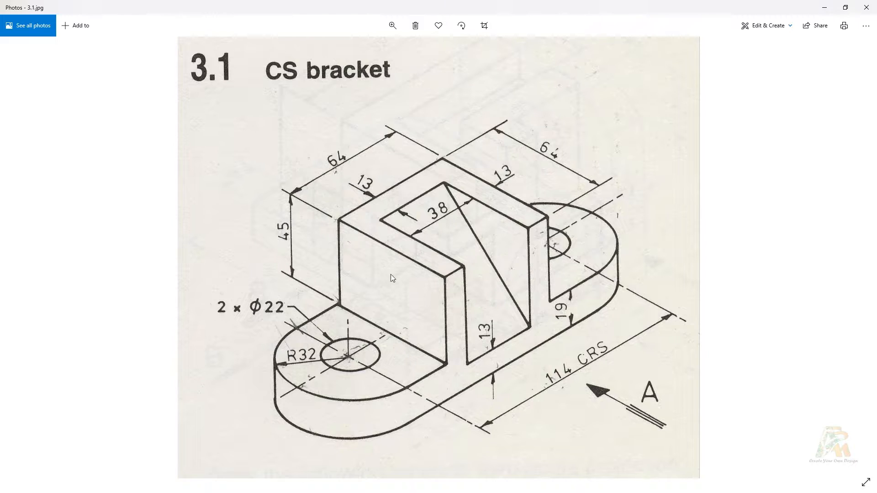
key(alt+Tab)
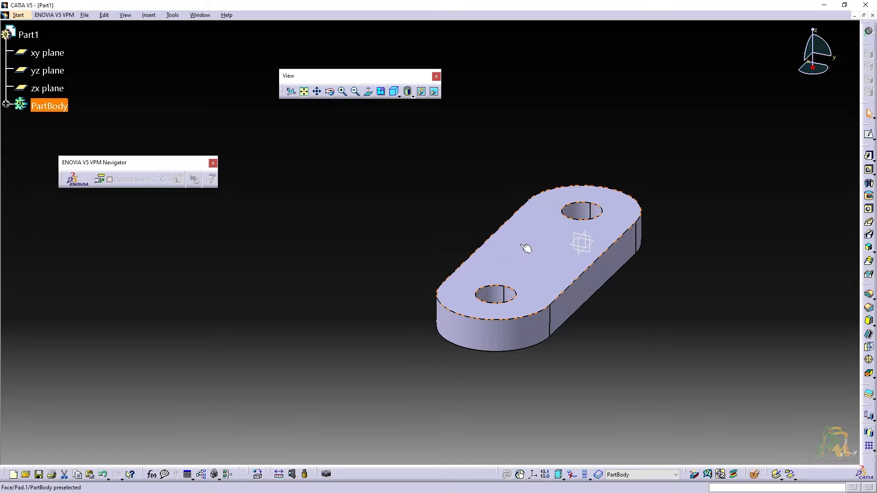
click(541, 236)
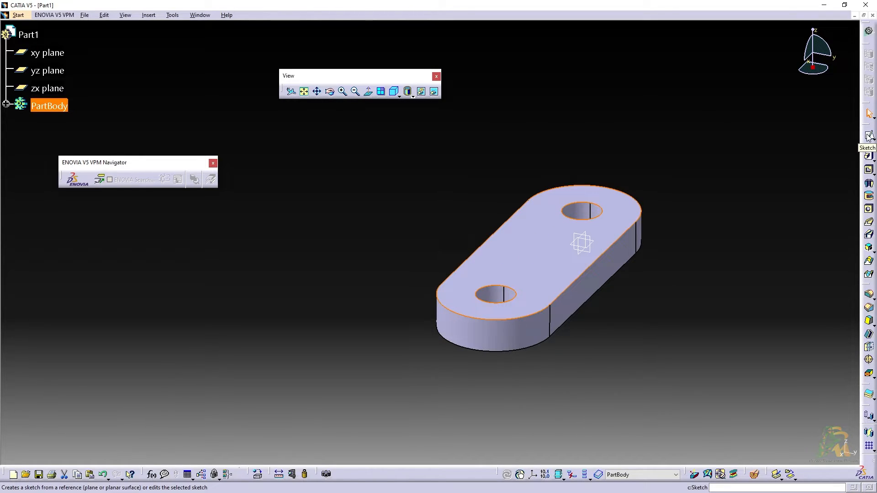
click(617, 72)
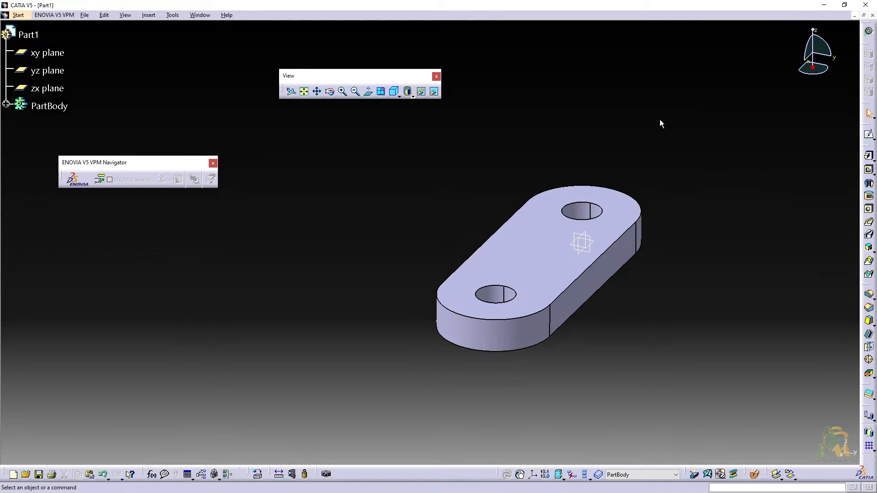
click(540, 270)
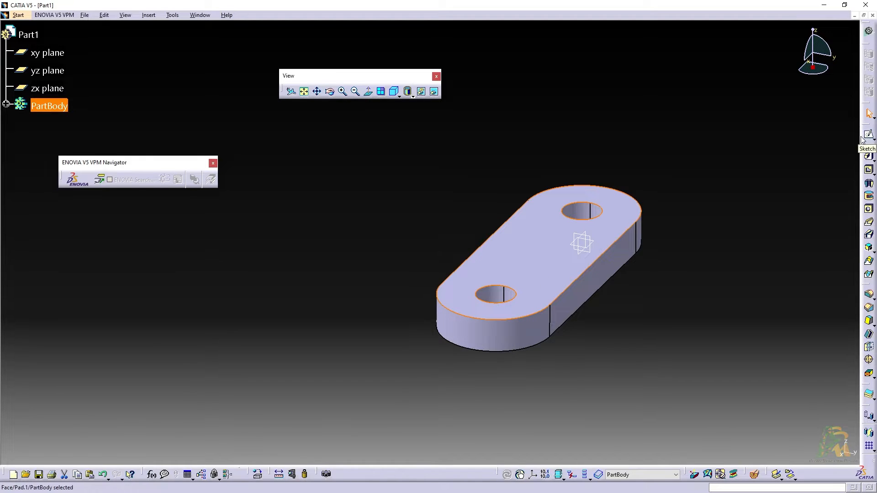
key(alt+Tab)
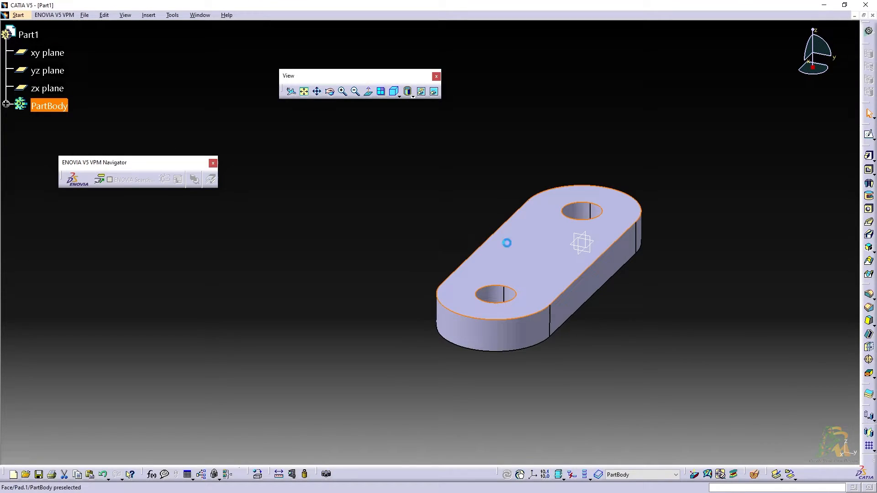
click(505, 243)
click(870, 136)
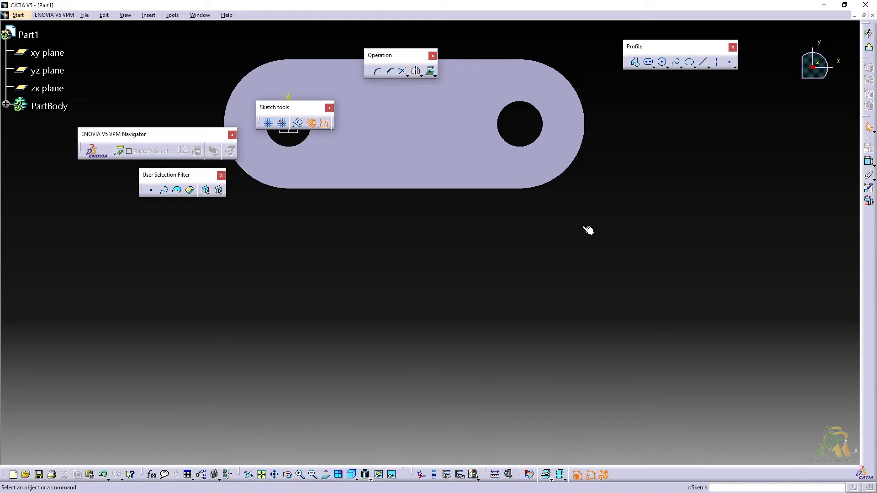
mouse_move(460, 238)
middle_down()
mouse_move(530, 361)
mouse_move(474, 358)
mouse_move(514, 262)
middle_up()
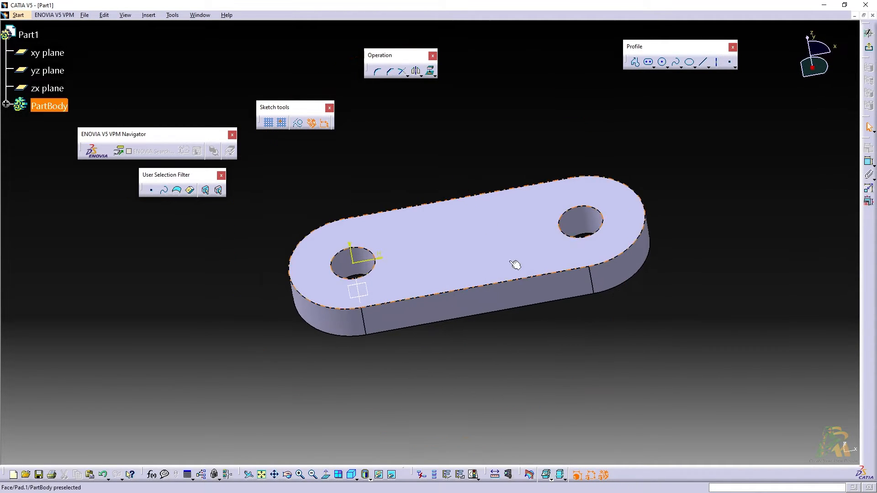
click(326, 476)
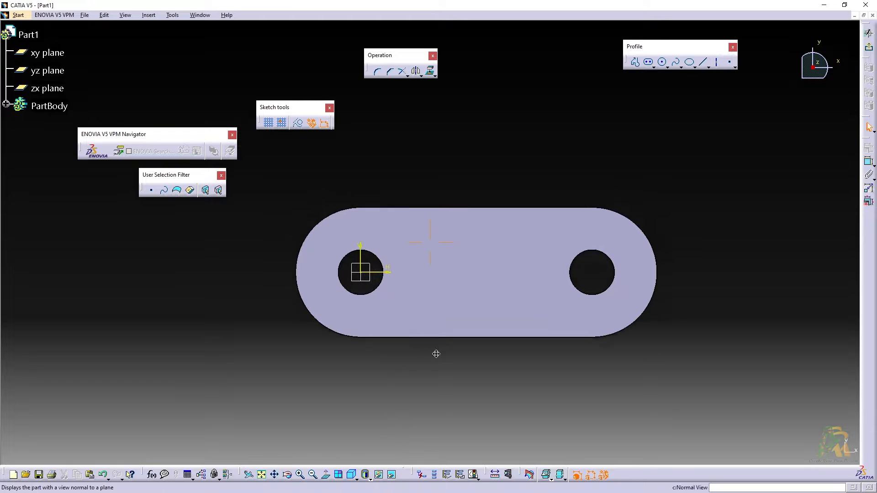
Following the bracket drawing, sketch a rectangle about 61 mm wide and 58 mm high between the two holes
key(alt+Tab)
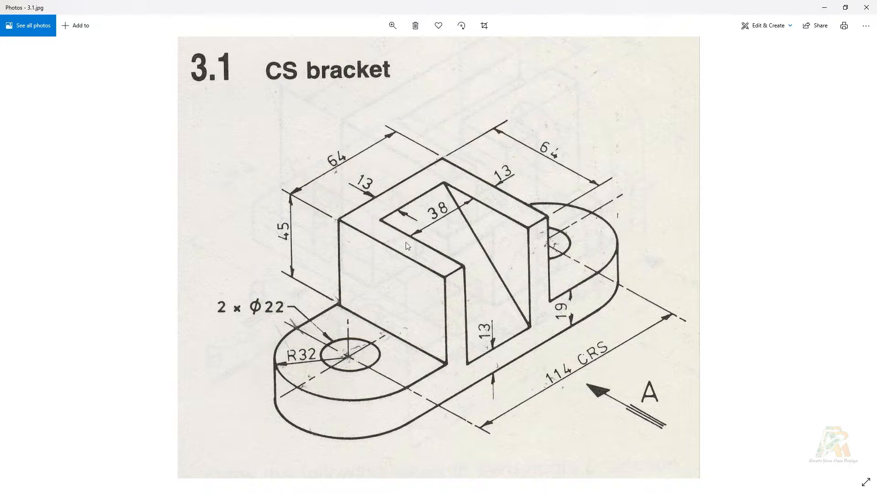
key(alt+Tab)
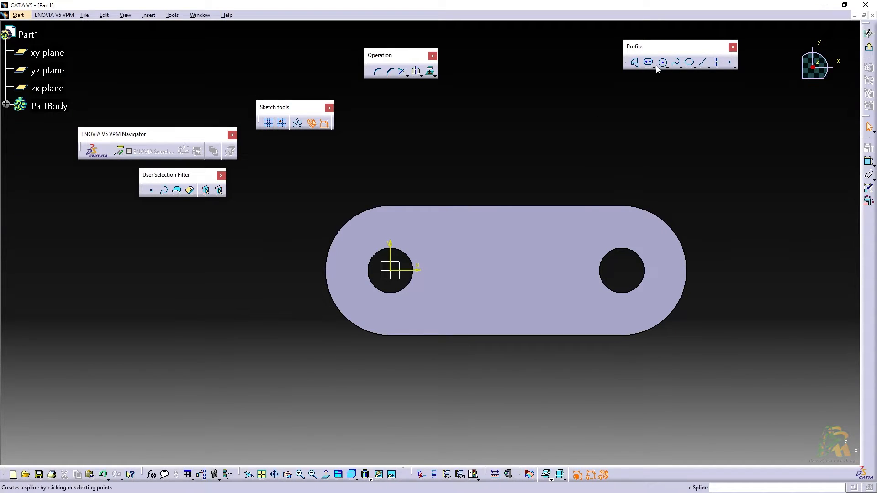
click(654, 68)
click(667, 74)
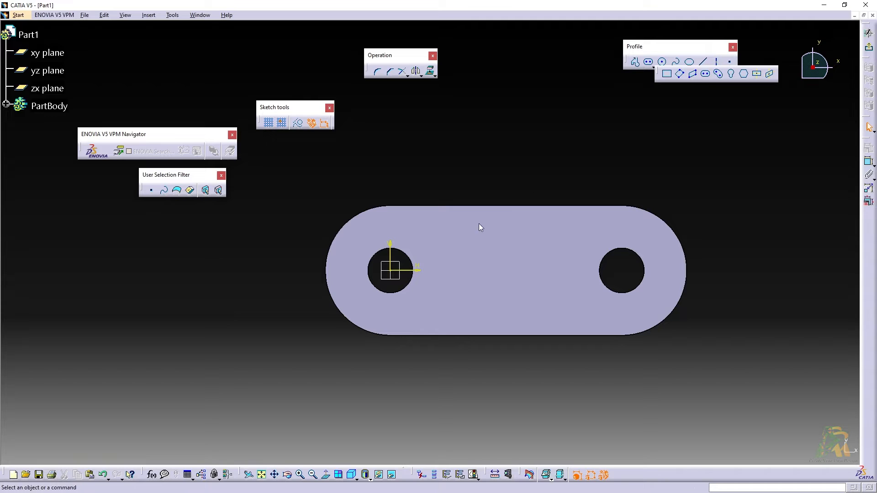
click(449, 206)
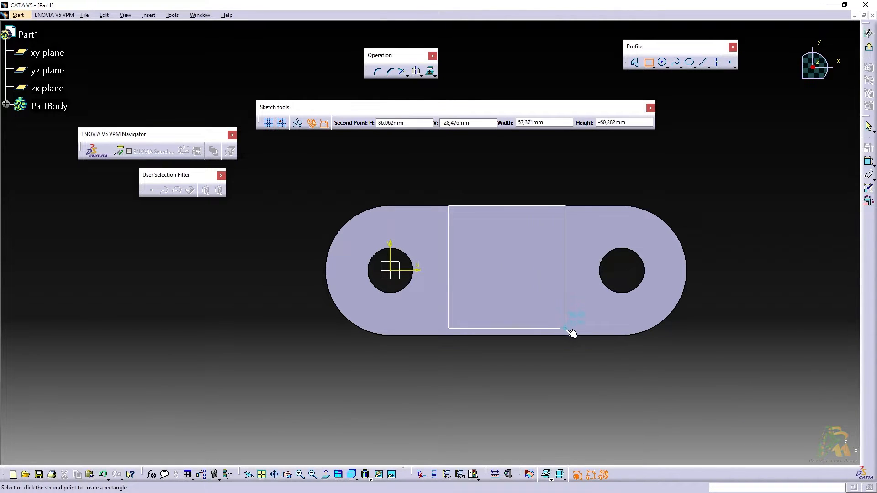
click(575, 336)
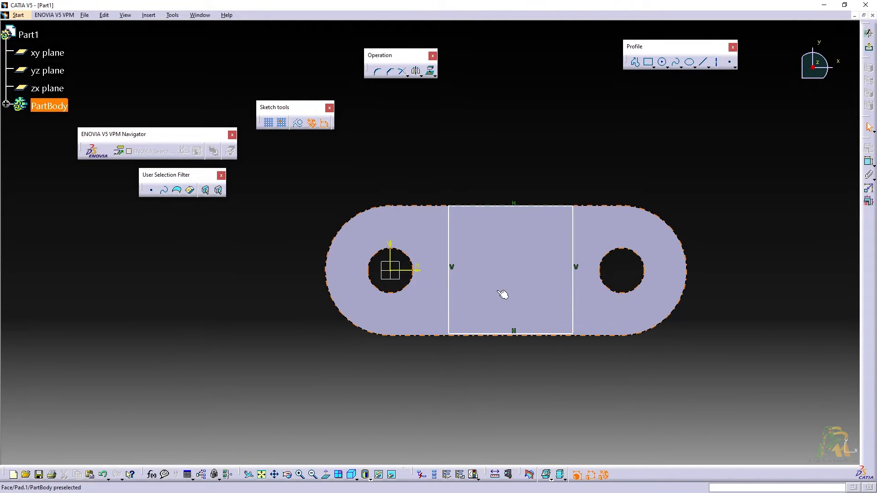
mouse_move(573, 289)
mouse_down()
mouse_move(562, 280)
mouse_move(574, 286)
mouse_up()
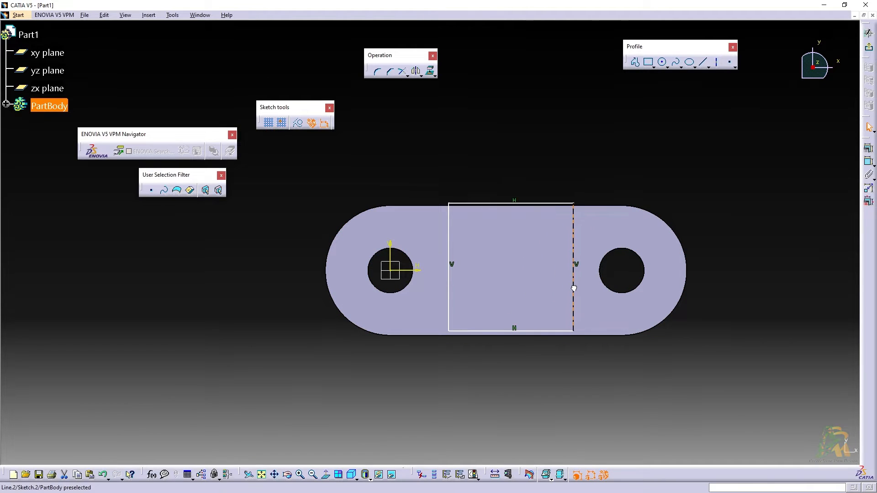
drag(539, 204, 540, 215)
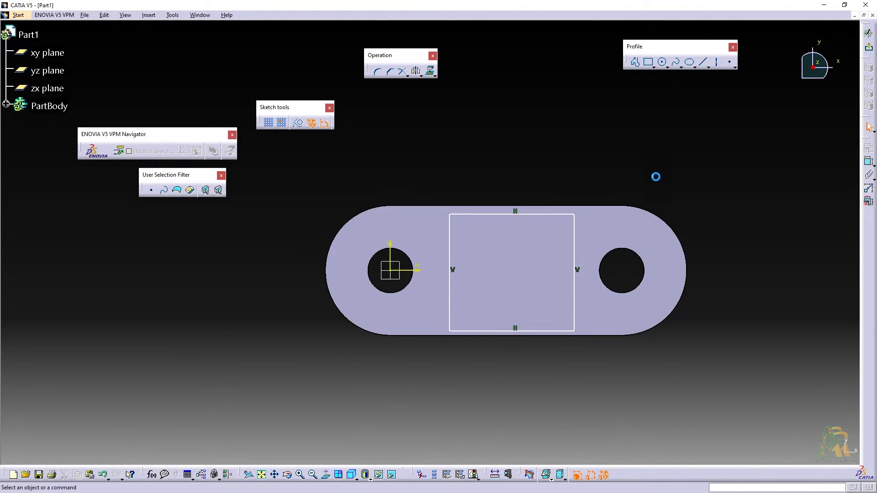
Dimension the width of the rectangle along its upper edge and set it to 64 mm
click(869, 161)
click(543, 213)
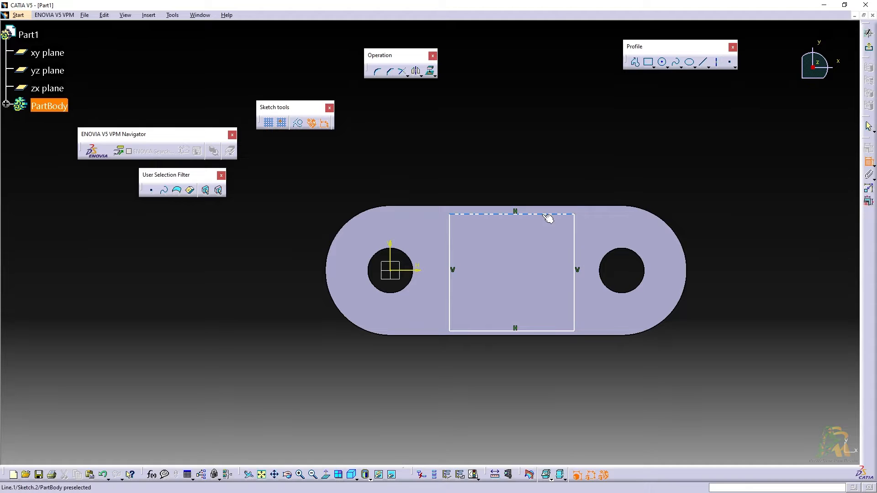
click(551, 171)
double_click(549, 167)
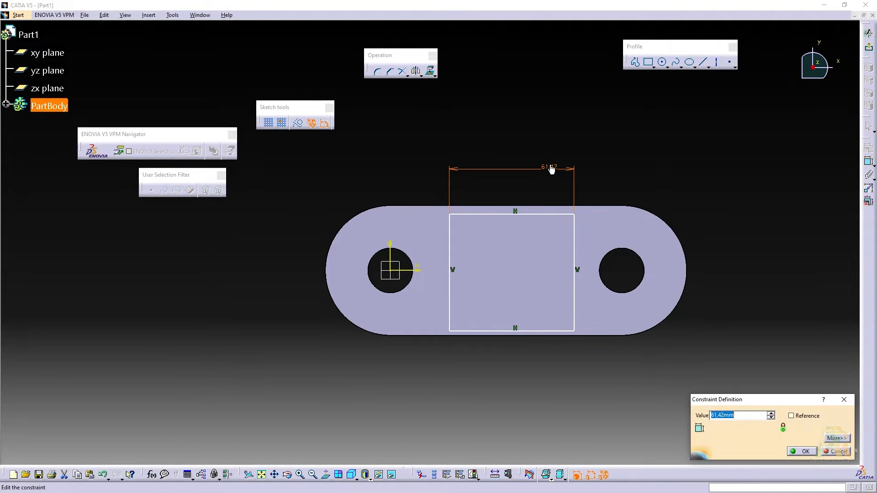
text(64)
key(Return)
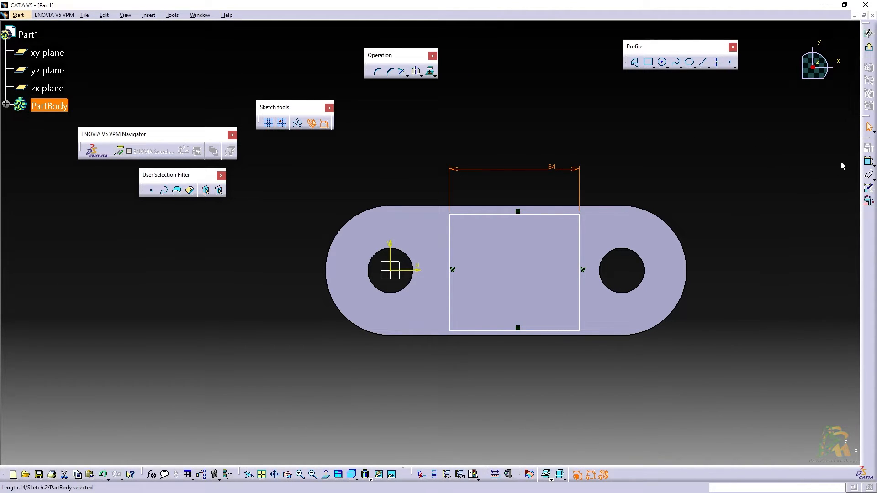
Dimension the height of the rectangle along its vertical edge nearest the origin and set it to 64 mm
click(869, 162)
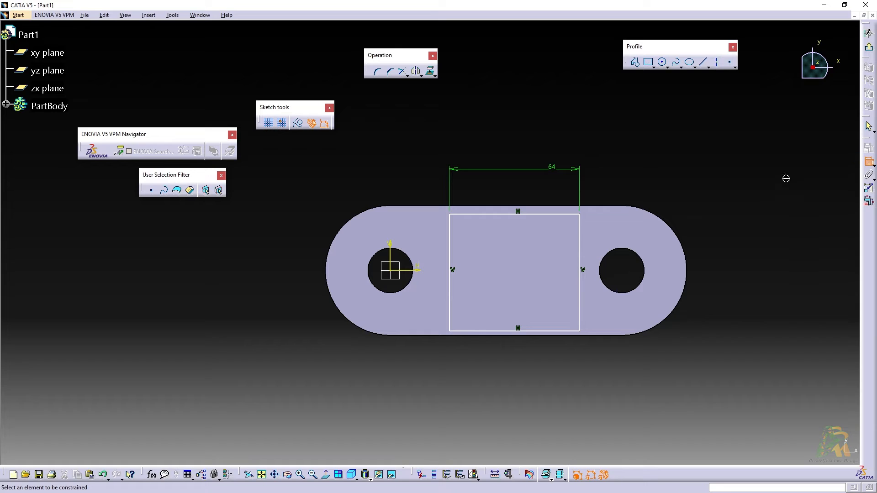
click(452, 244)
click(289, 241)
double_click(293, 246)
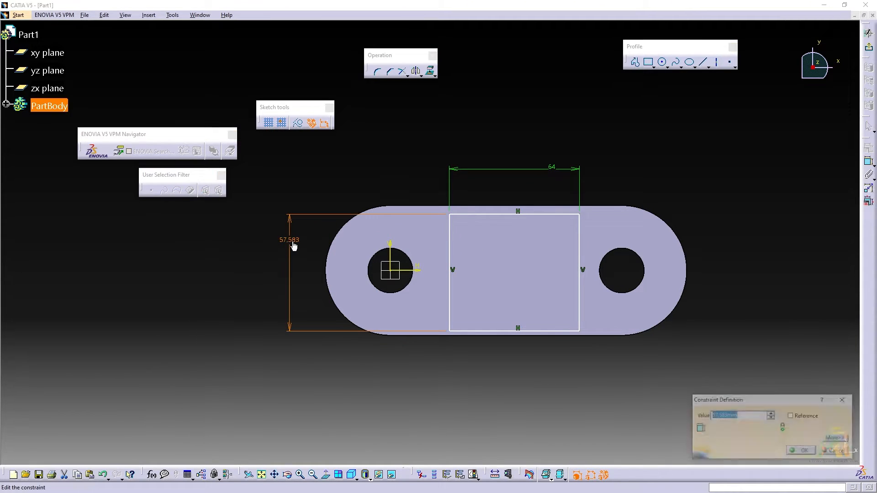
text(64)
key(Return)
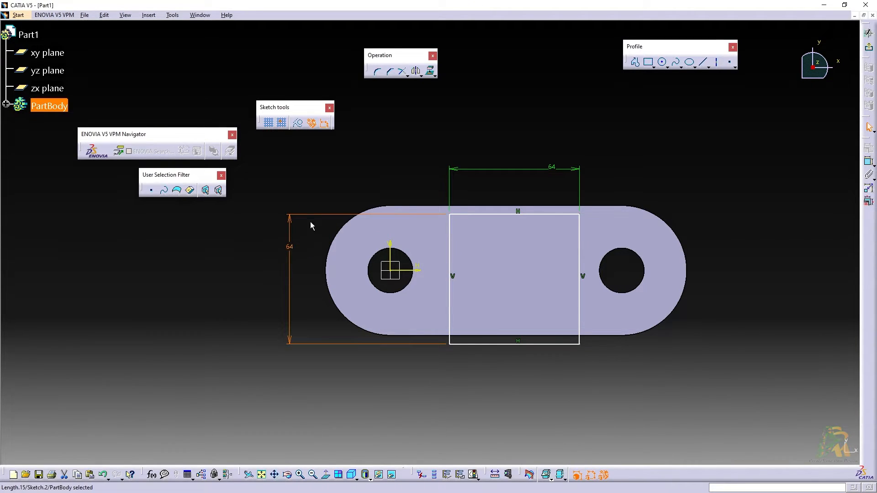
Check the square's placement against the bracket drawing and shift the 64 mm square so its upper edge sits farther inside the plate
key(alt+Tab)
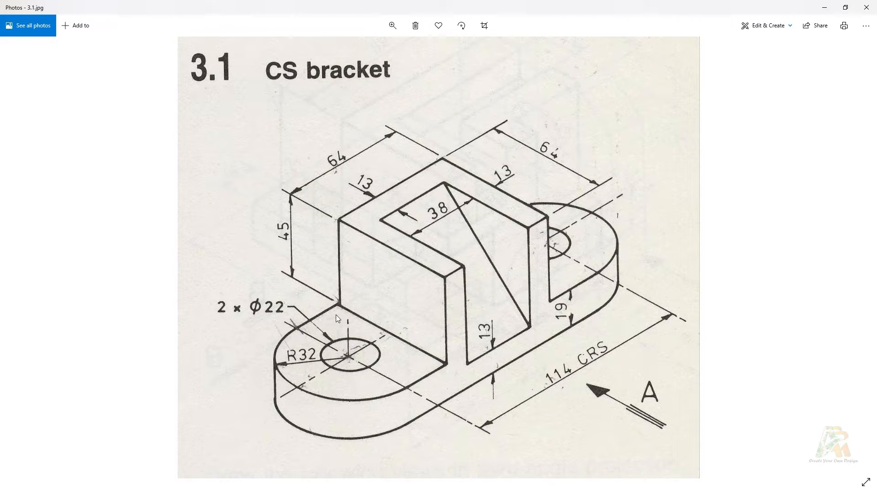
key(alt+Tab)
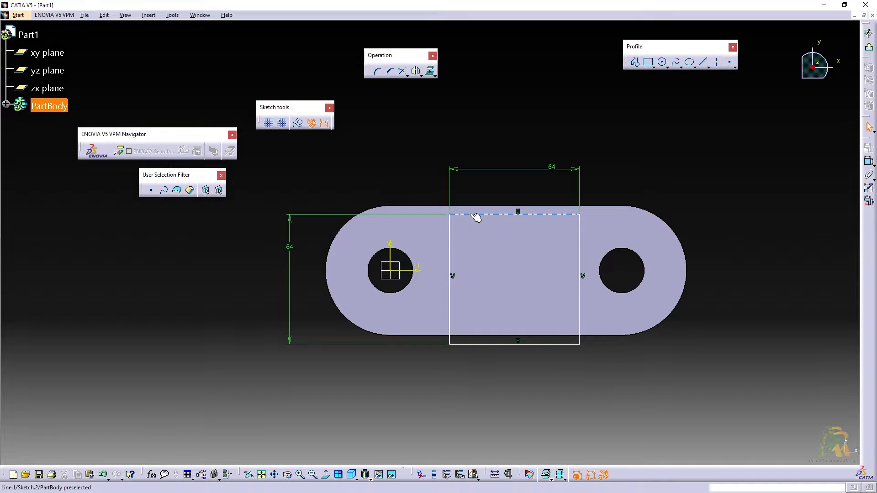
drag(469, 222, 483, 236)
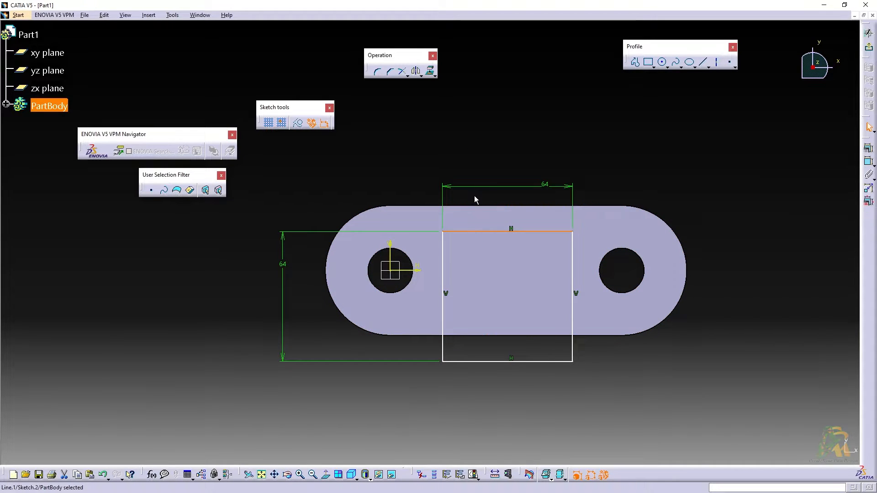
Constrain the upper edge of the 64 mm square to be coincident with the plate's upper straight edge
click(511, 206)
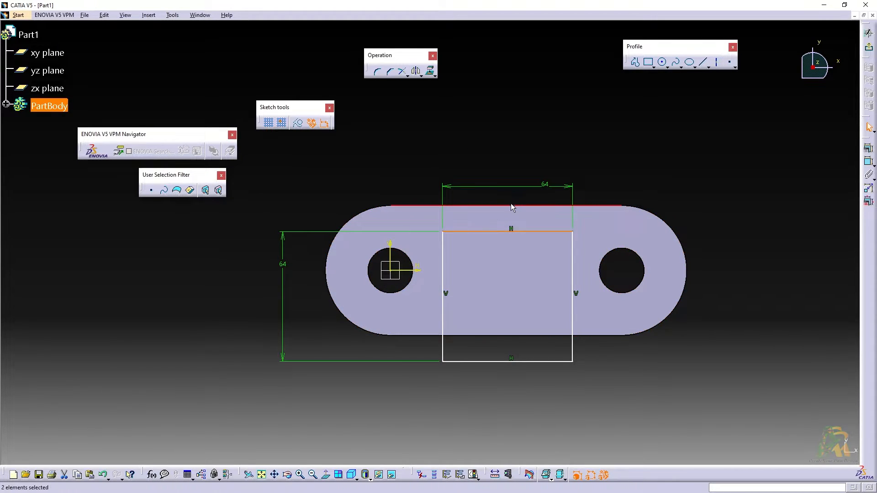
click(868, 149)
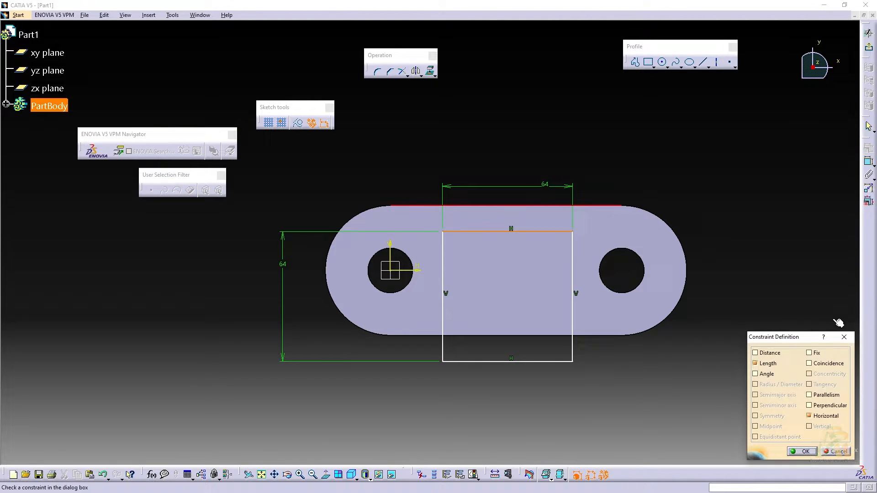
click(821, 367)
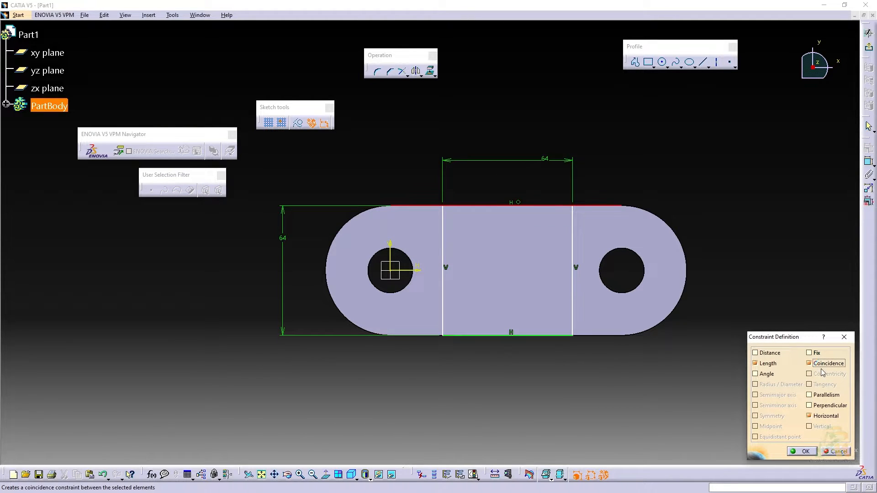
click(801, 452)
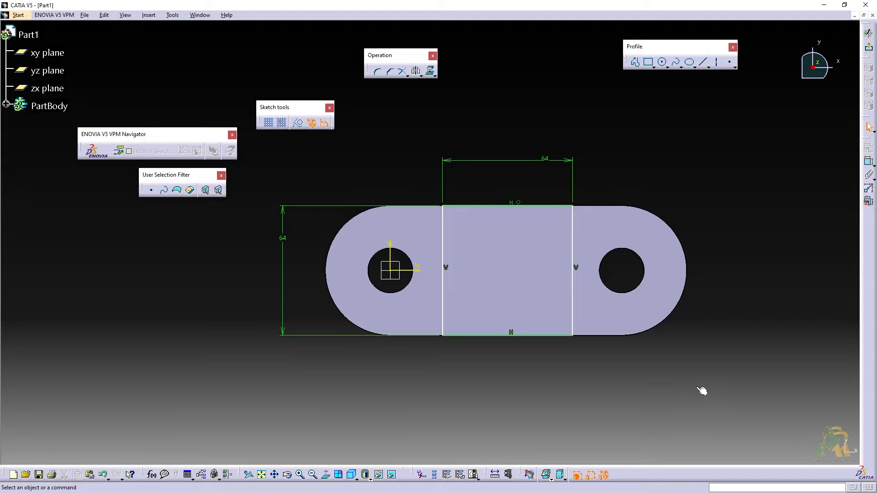
Shift the square slightly toward the origin and dimension its near vertical edge 25 mm from the sketch's vertical axis
mouse_move(445, 258)
mouse_down()
mouse_move(496, 242)
mouse_move(524, 283)
mouse_move(519, 311)
mouse_move(482, 297)
mouse_move(470, 315)
mouse_move(497, 327)
mouse_move(489, 341)
mouse_move(454, 354)
mouse_move(448, 292)
mouse_move(480, 336)
mouse_move(423, 281)
mouse_up()
key(alt+Tab)
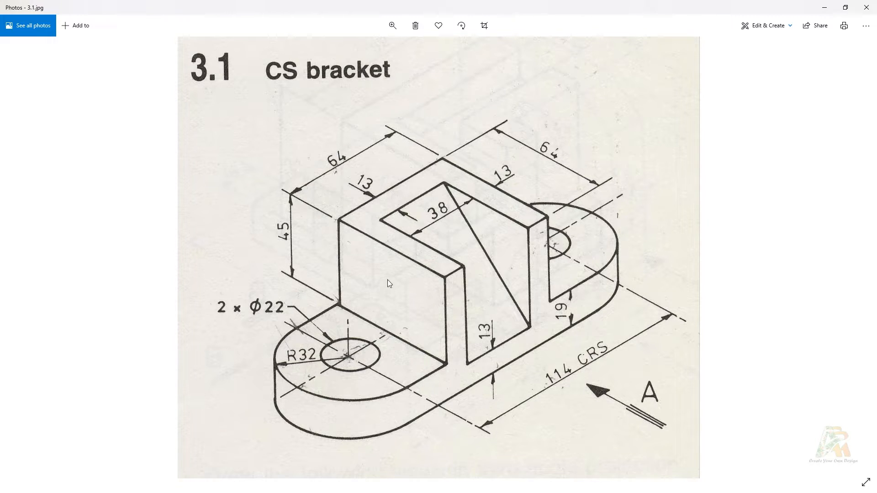
key(alt+Tab)
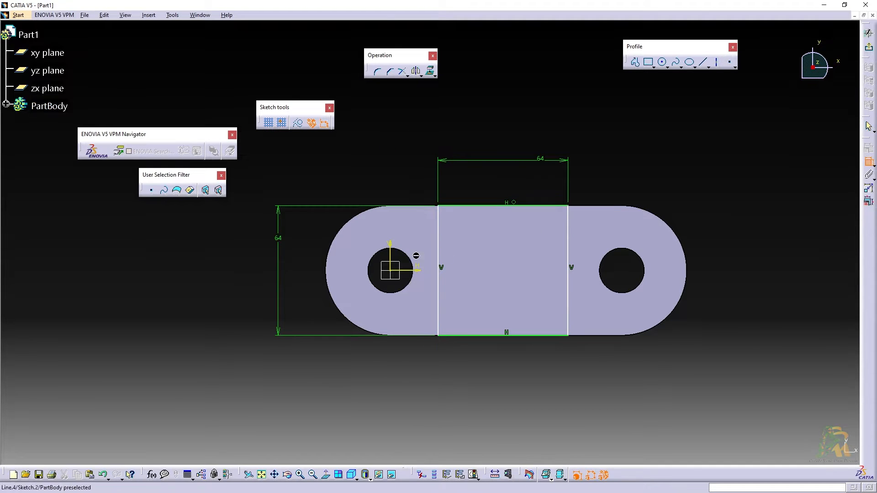
click(391, 254)
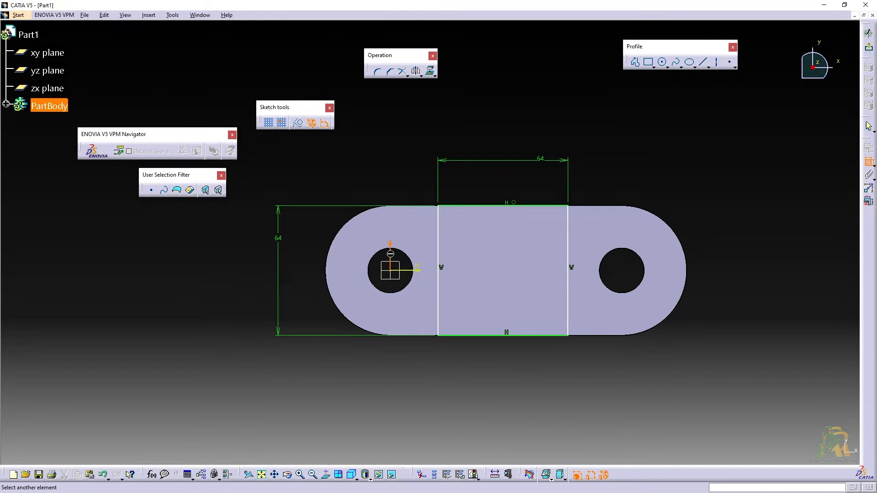
click(436, 236)
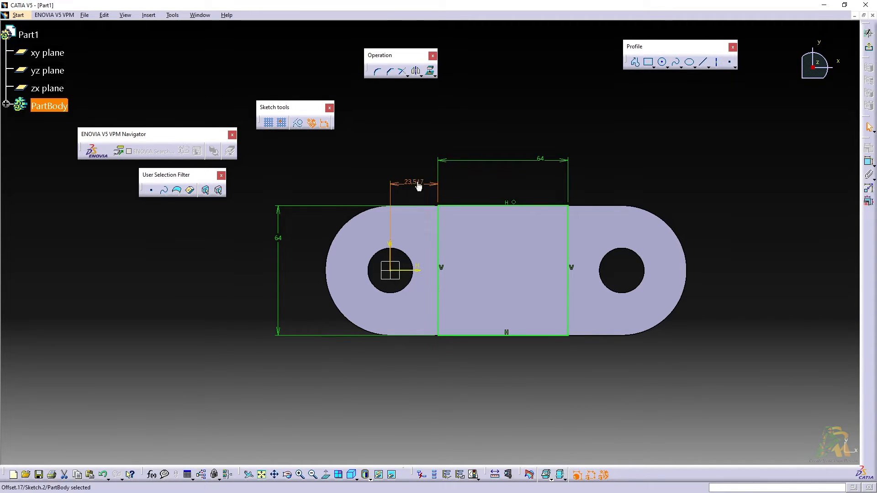
double_click(419, 185)
text(25)
key(Return)
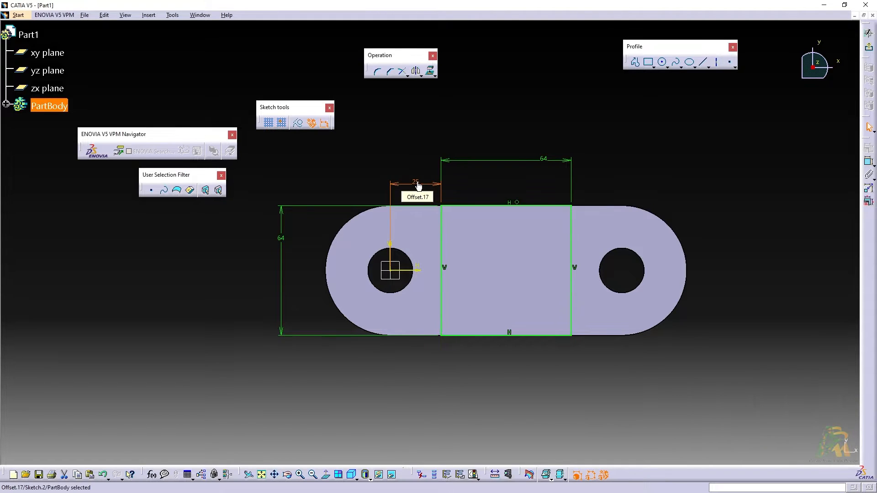
click(459, 123)
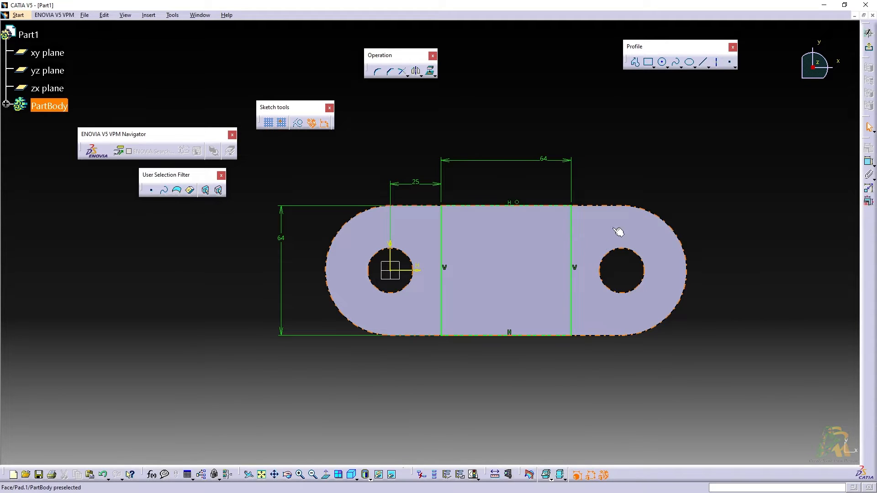
Leave the sketch and, following the bracket drawing, pad the square profile 45 mm upward from the base
click(868, 49)
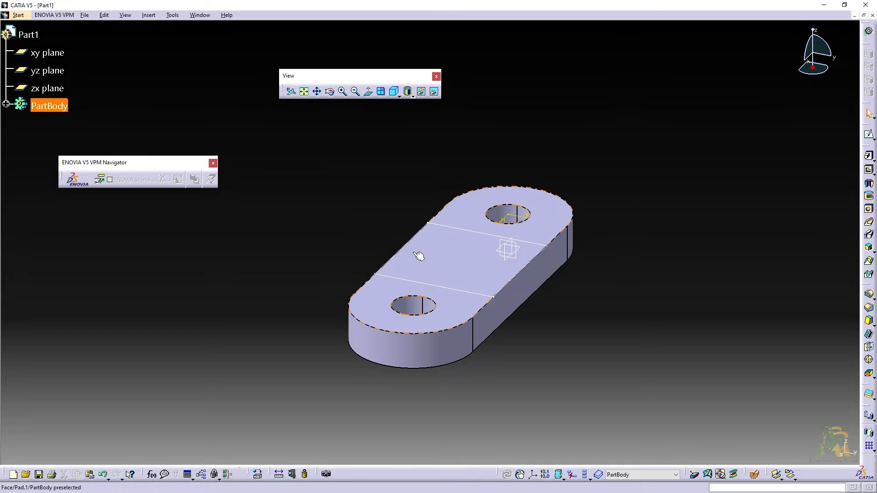
key(alt+Tab)
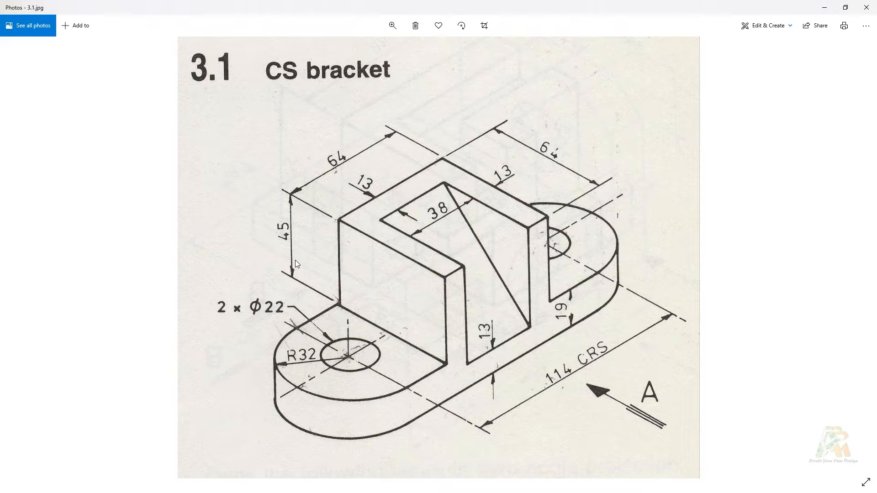
key(alt+Tab)
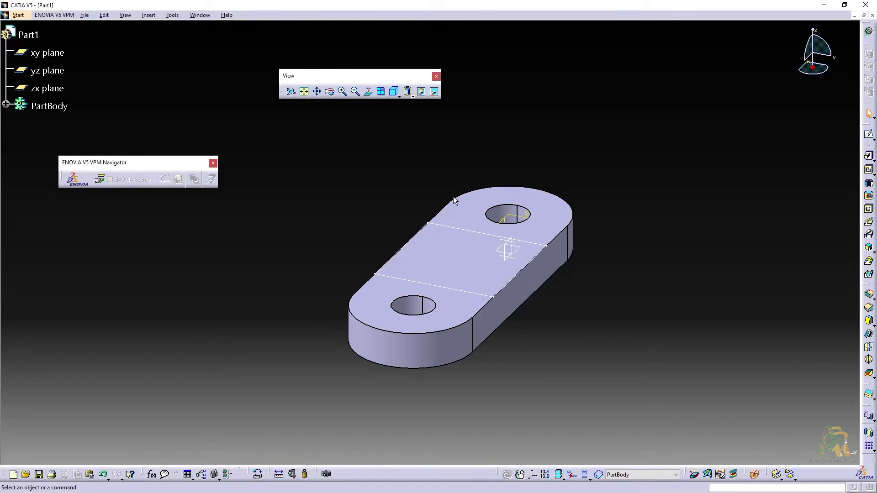
click(870, 156)
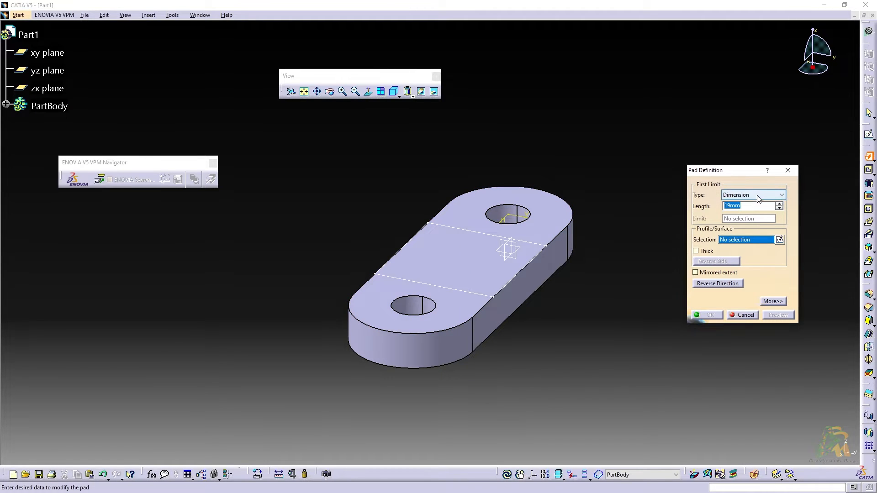
text(45)
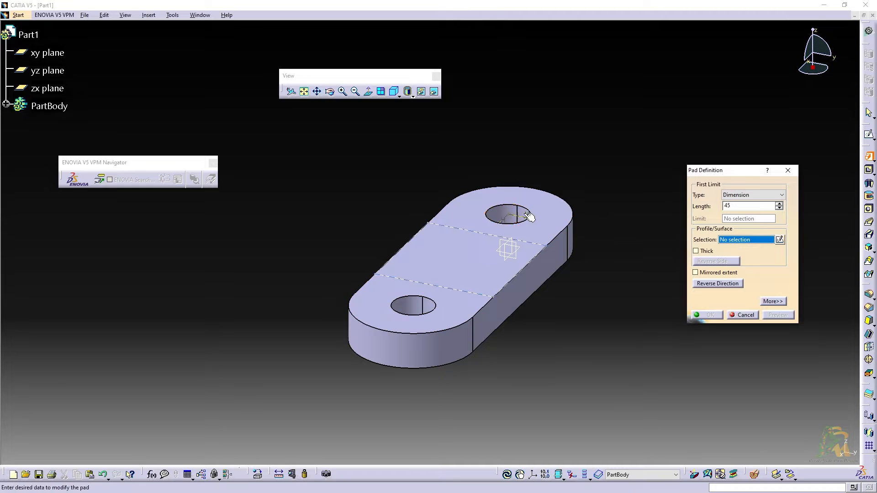
click(466, 233)
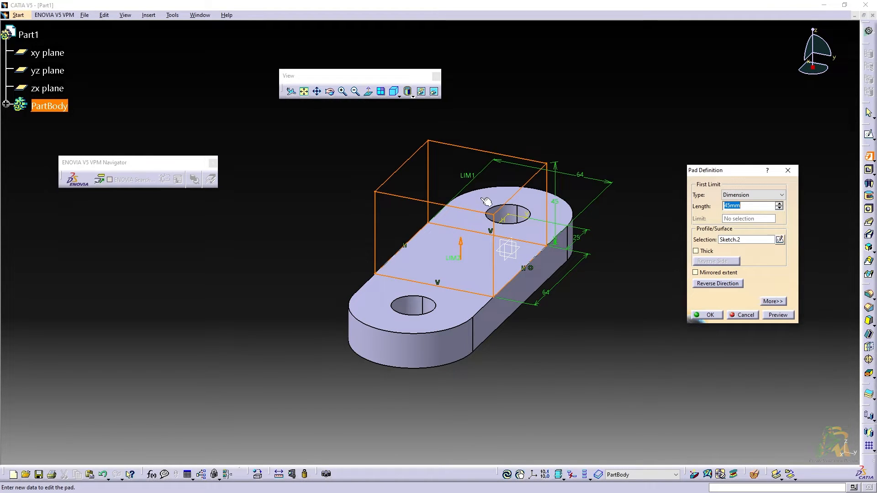
click(709, 315)
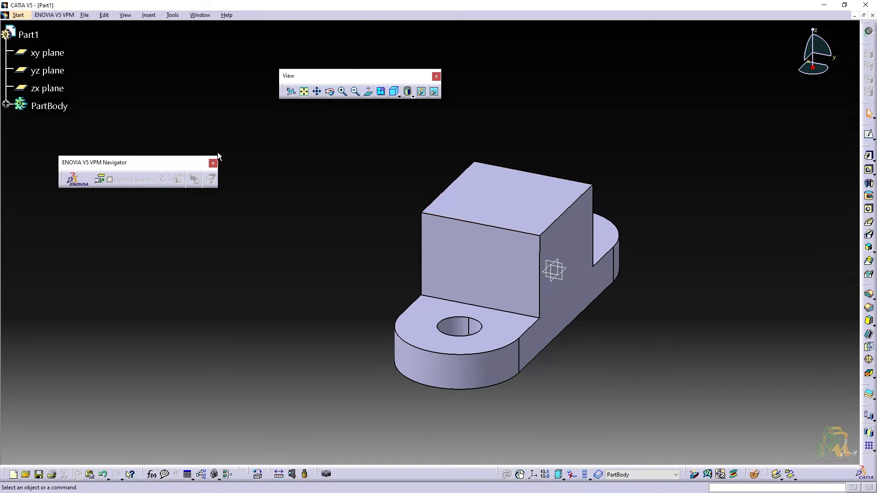
Expand the PartBody in the tree and highlight the base pad and the block pad in turn
drag(153, 160, 216, 144)
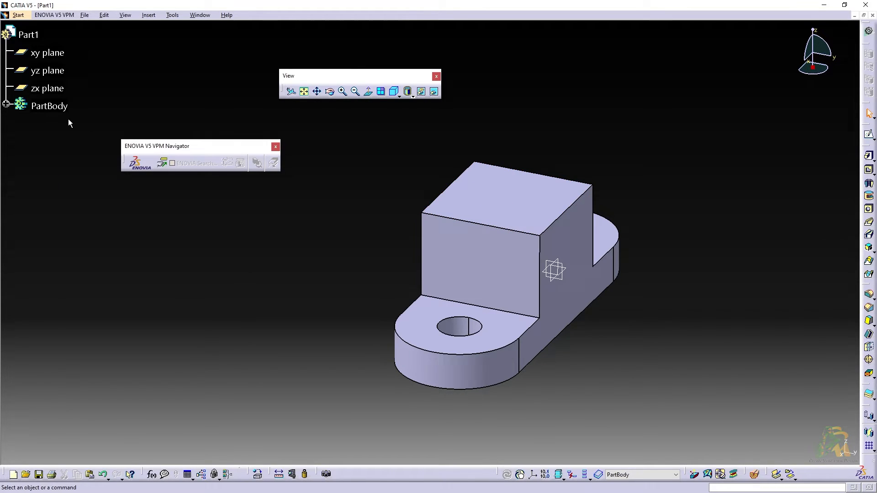
click(6, 104)
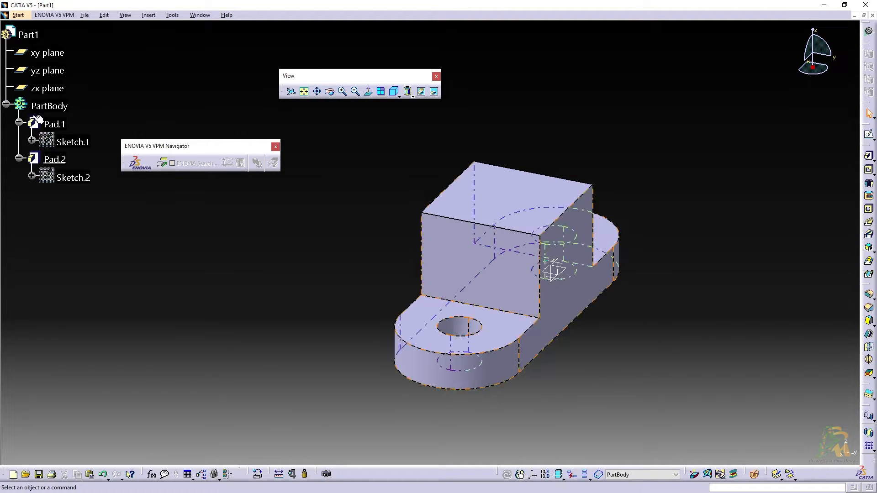
click(59, 127)
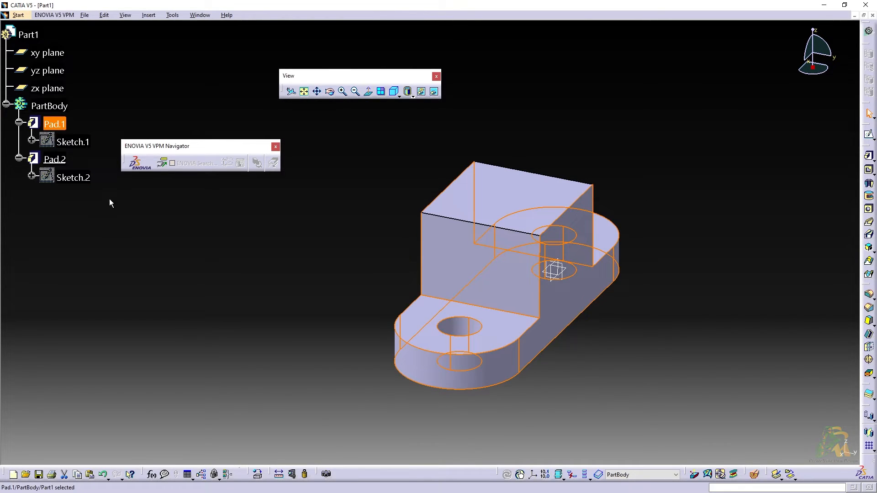
click(59, 160)
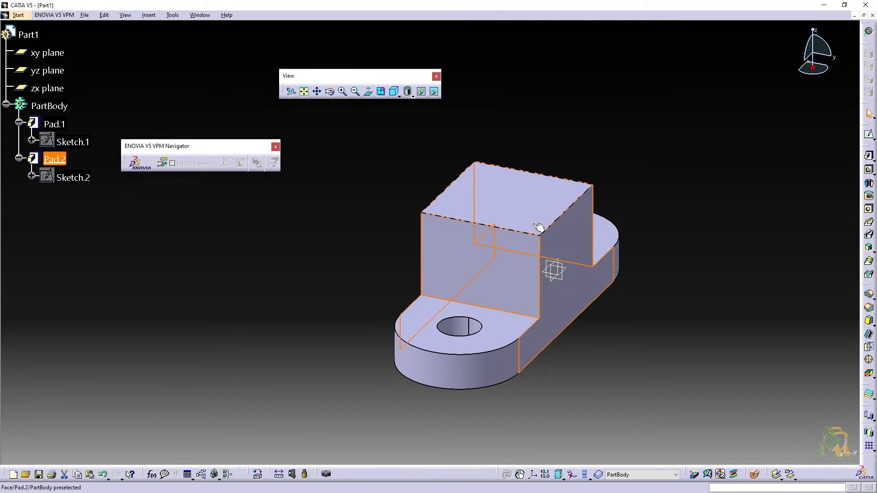
click(340, 212)
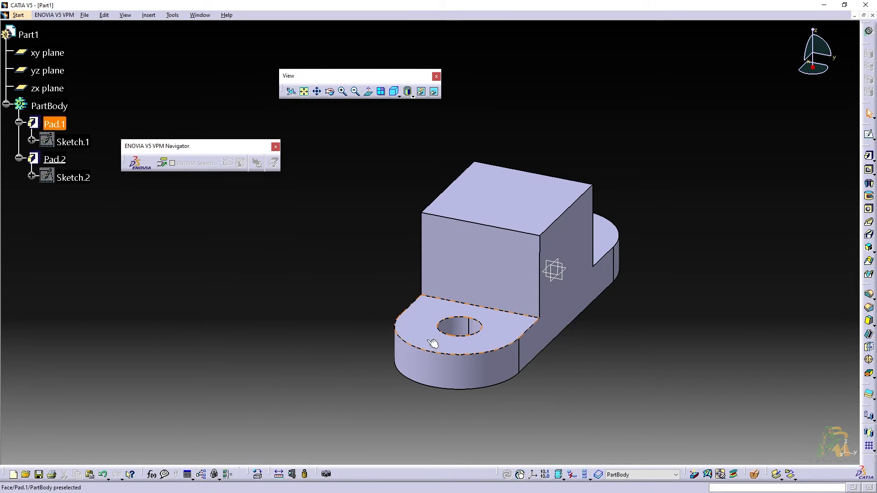
Open the base pad's sketch to view its profile and return to the part
double_click(68, 142)
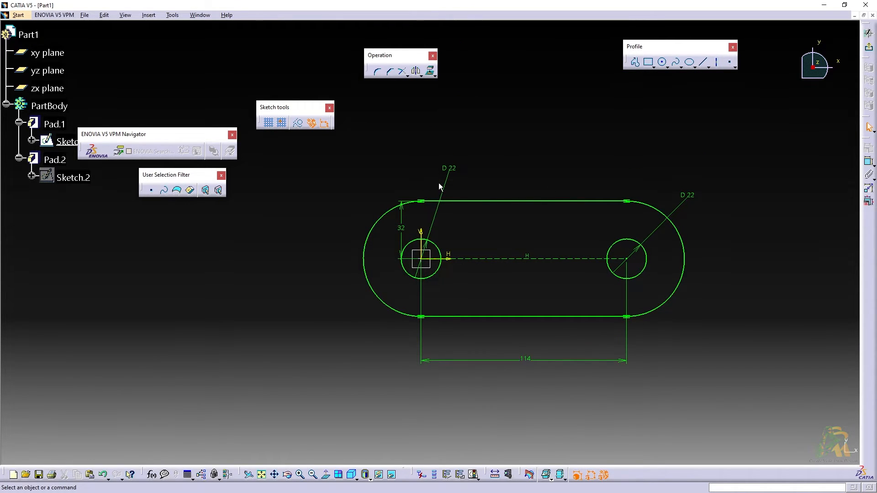
click(869, 48)
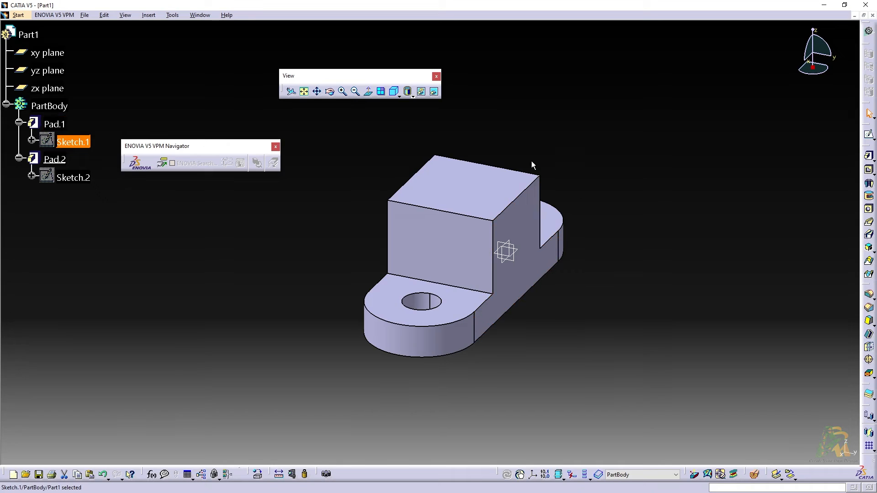
click(207, 255)
Edit the base sketch, set the distance between the hole centres to 124 mm and return to the part
double_click(73, 142)
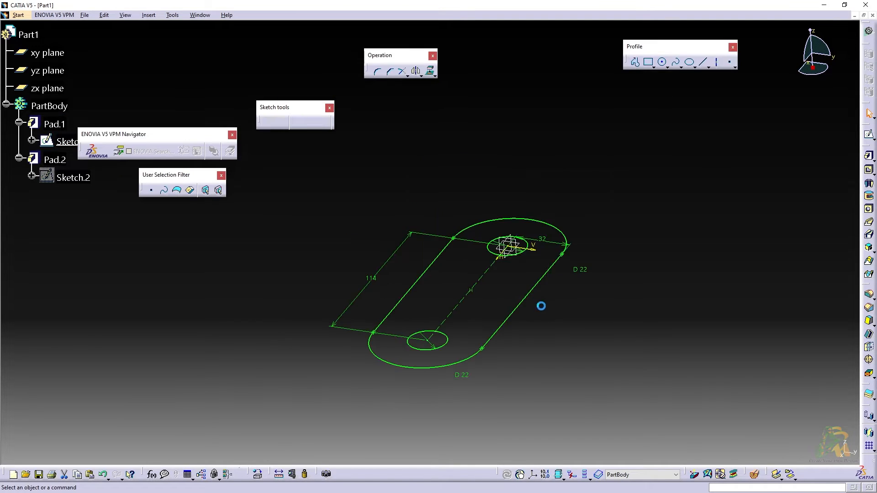
double_click(519, 267)
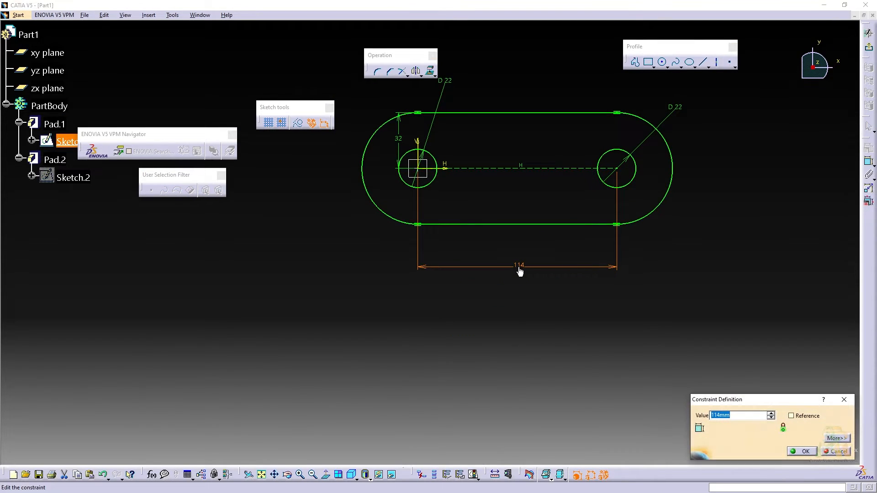
text(124)
key(Return)
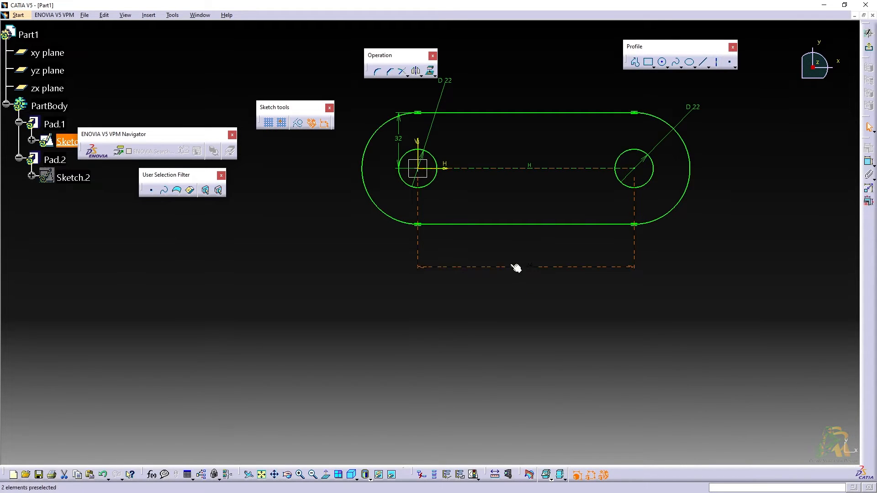
middle_drag(526, 228, 486, 277)
middle_drag(498, 232, 511, 255)
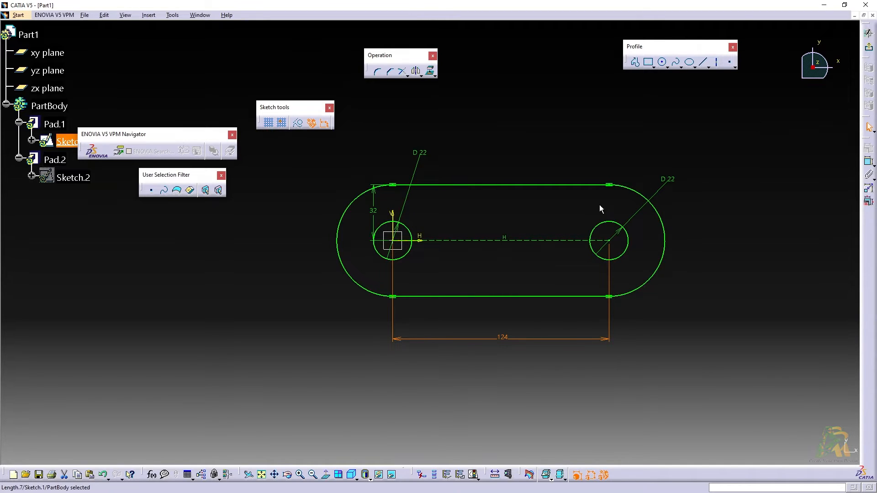
click(869, 47)
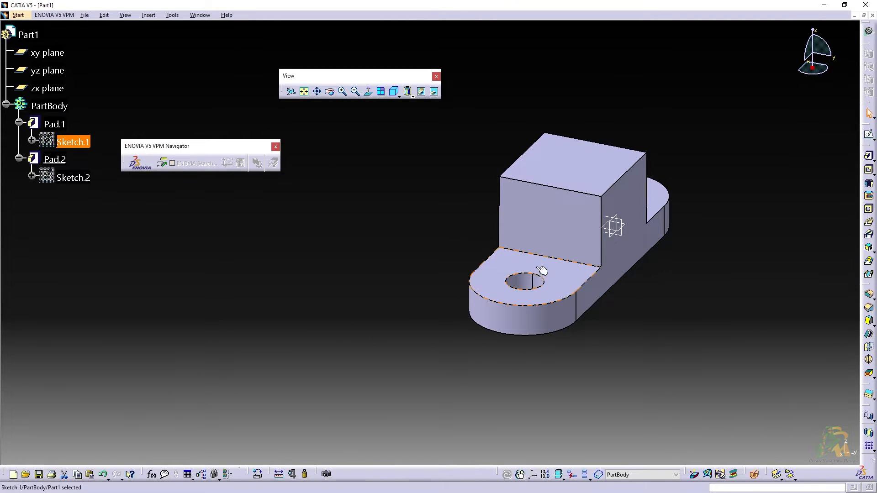
Reopen the base sketch, restore the hole centre distance to 114 mm and return to the part
double_click(72, 141)
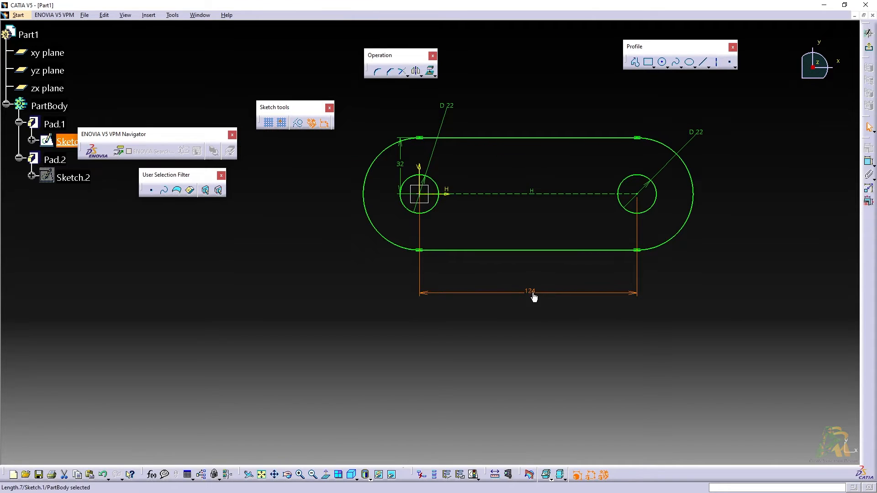
double_click(532, 295)
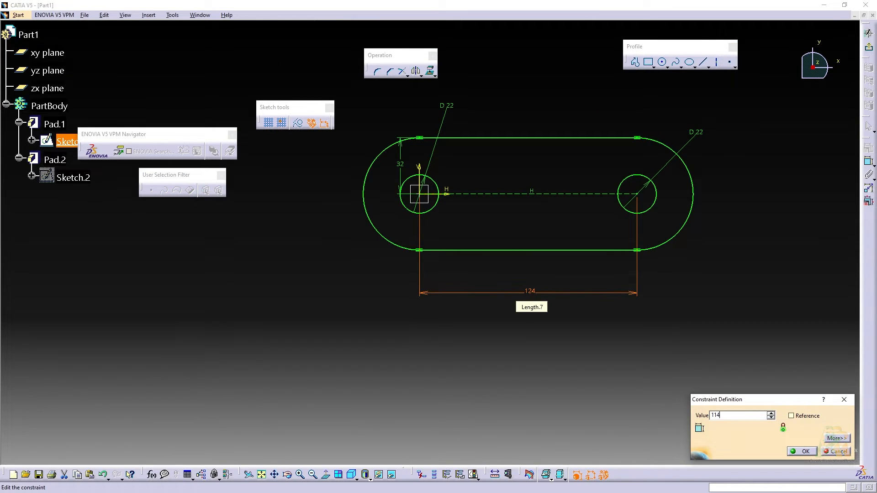
key(Return)
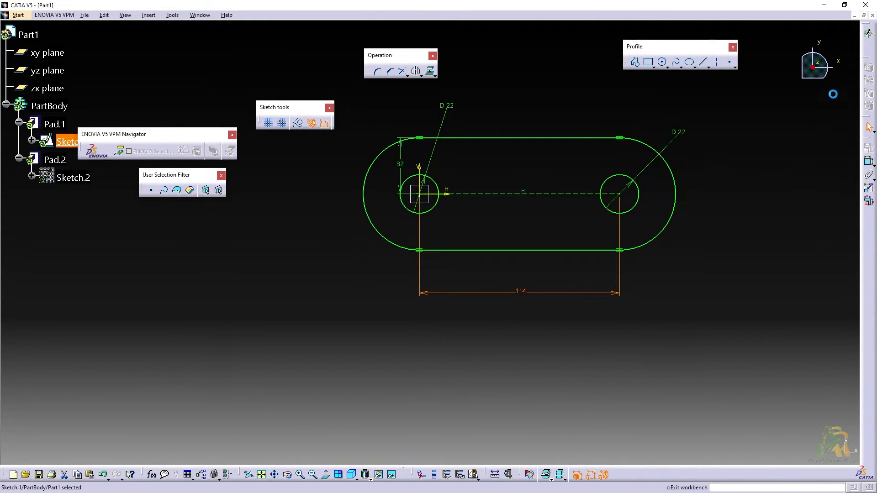
click(868, 47)
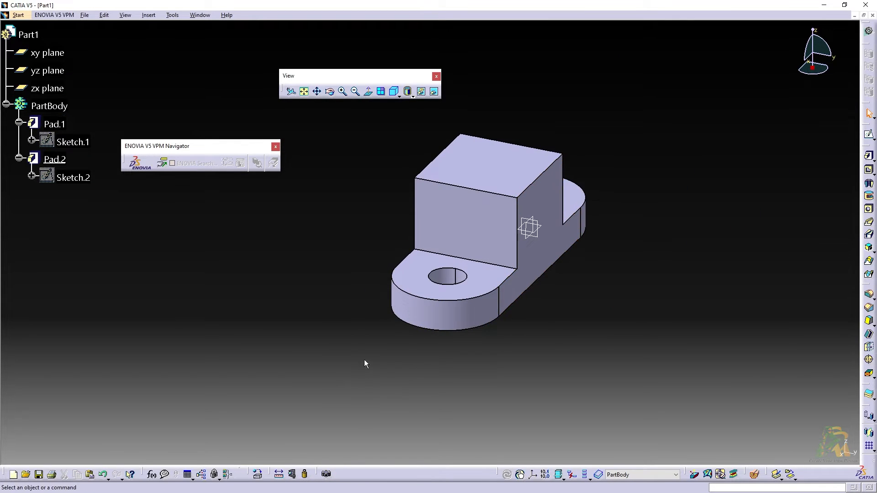
Compare the part with reference drawing 3.1, examining the upright block's cutout, its wall thicknesses and the sloping rib from several angles
key(alt+Tab)
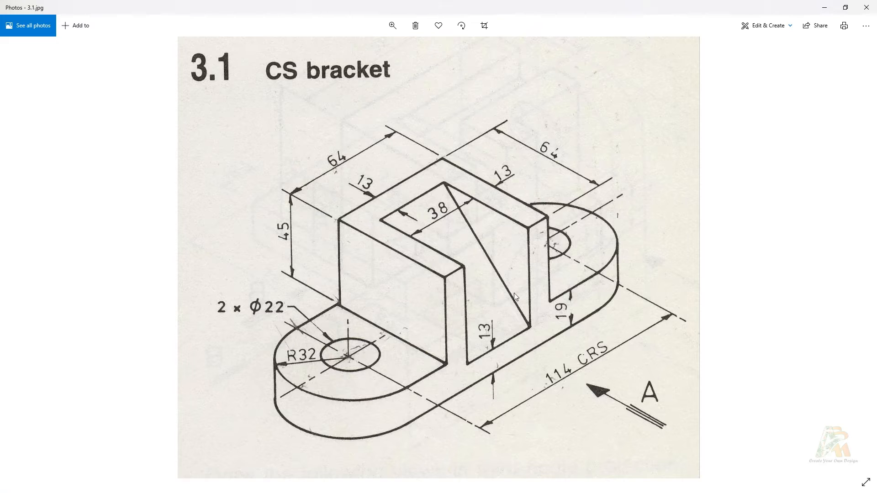
key(alt+Tab)
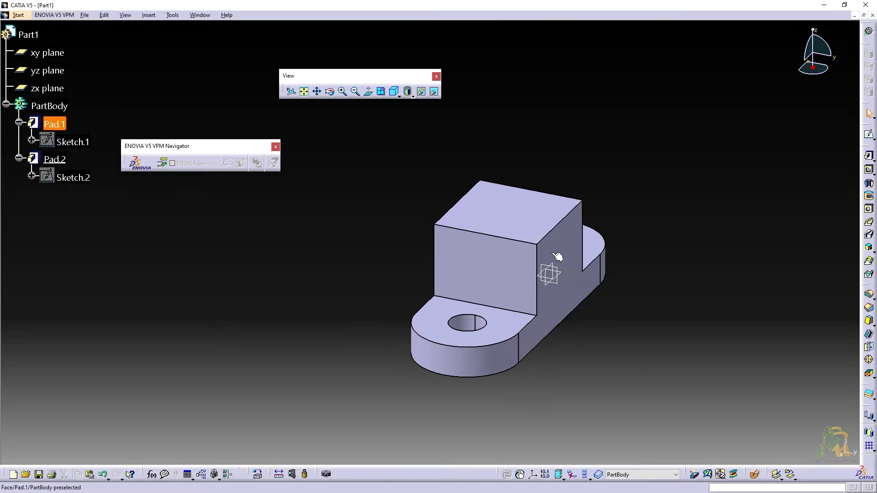
key(alt+Tab)
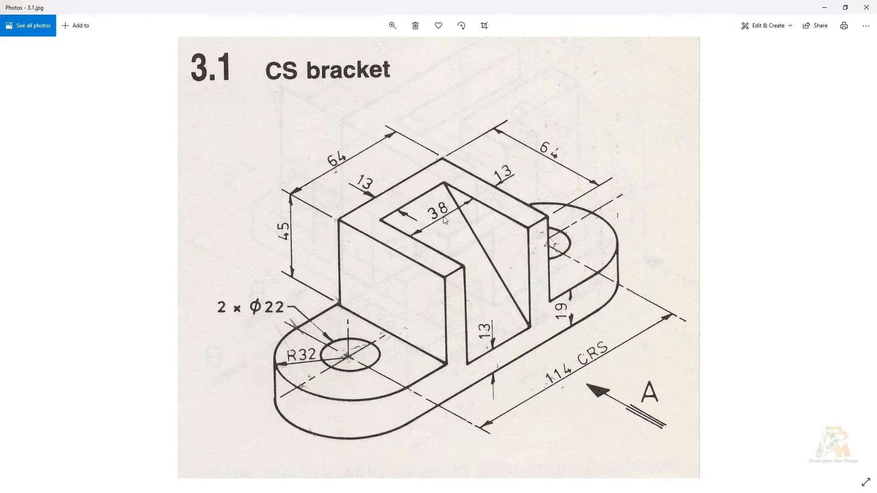
key(alt+Tab)
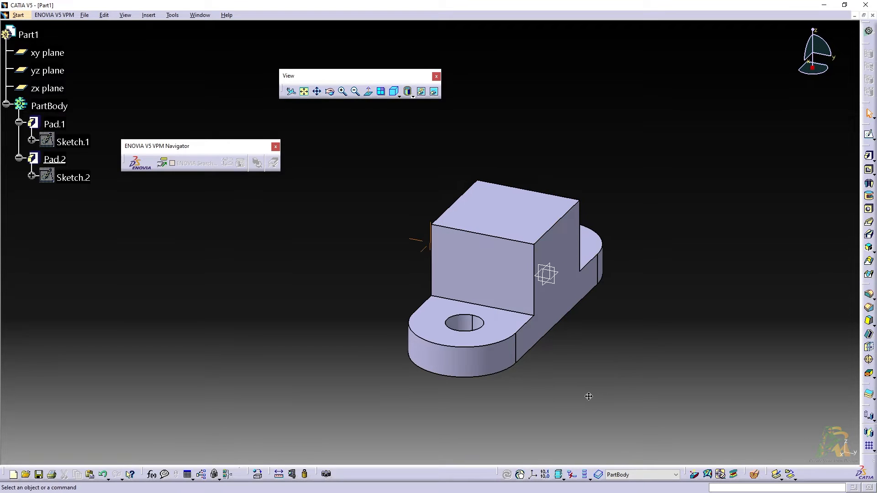
middle_drag(588, 397, 534, 407)
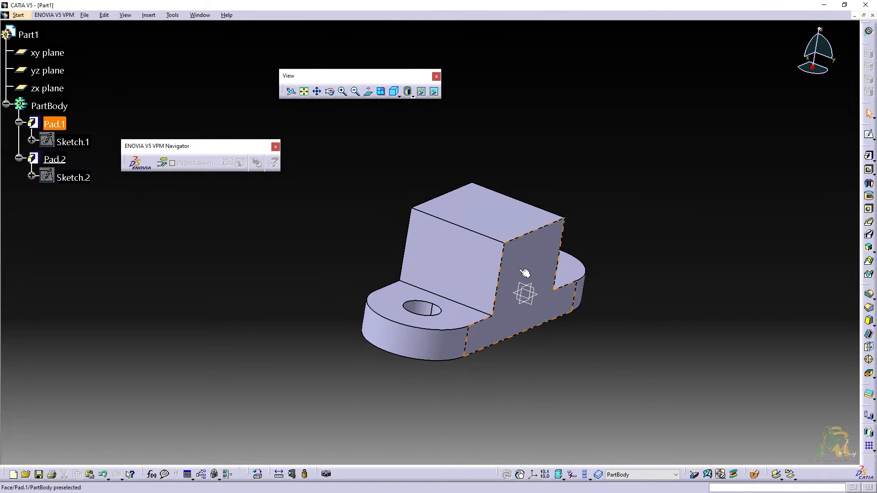
key(alt+Tab)
key(alt+Tab)
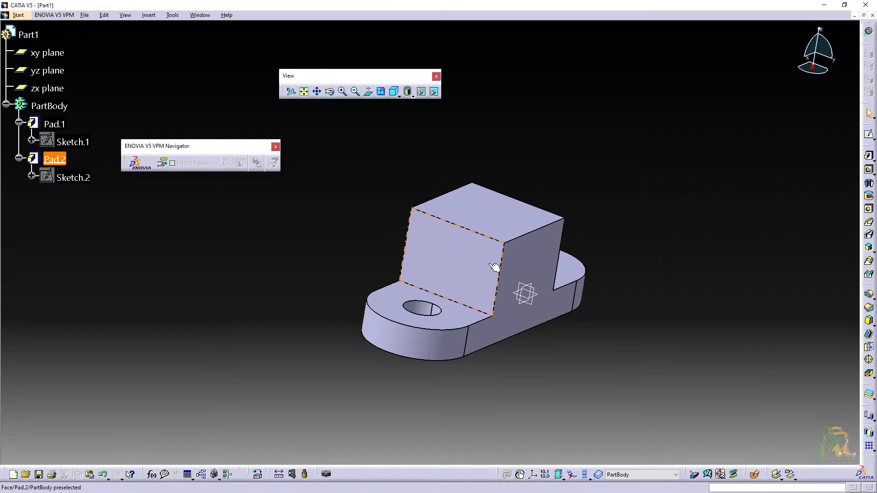
key(alt+Tab)
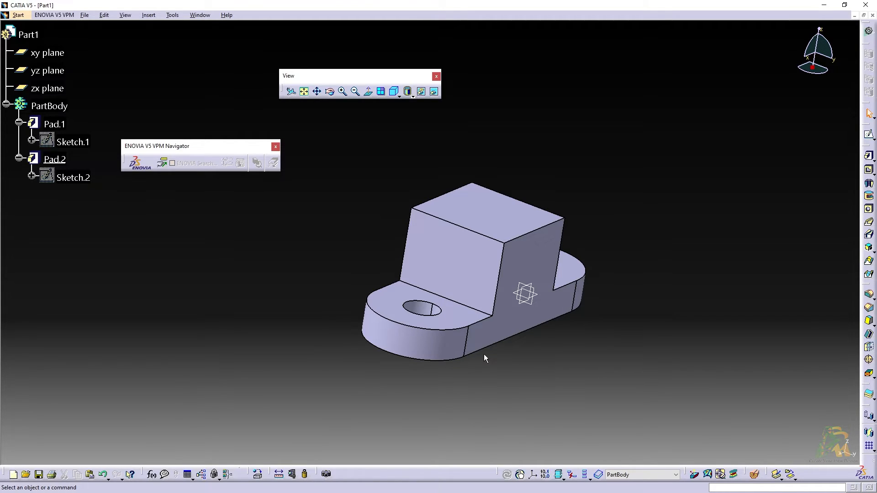
key(alt+Tab)
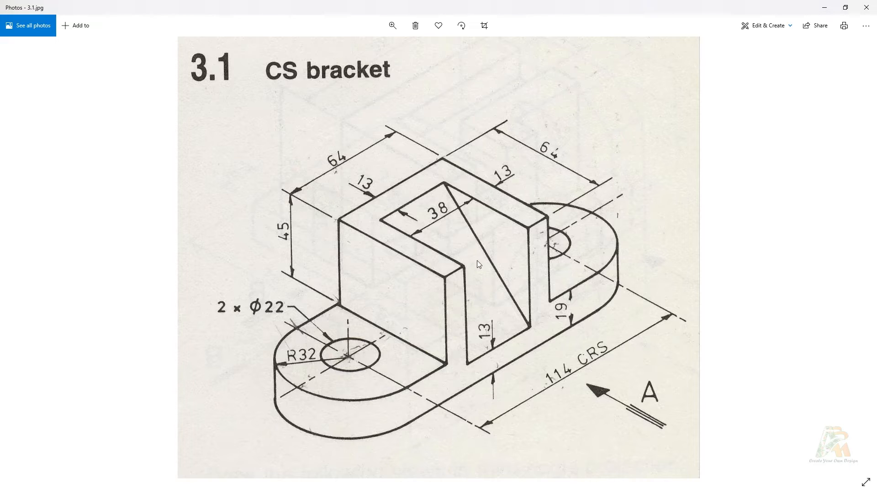
key(alt+Tab)
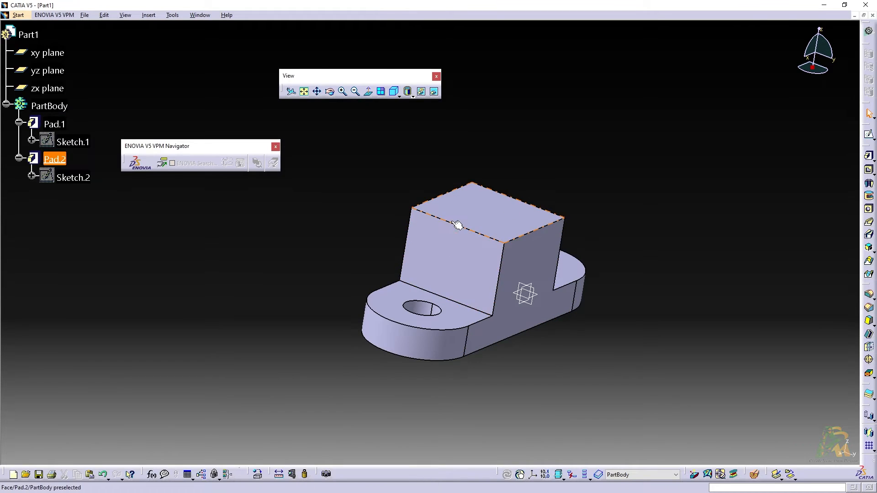
middle_drag(457, 293, 431, 322)
middle_drag(409, 392, 345, 378)
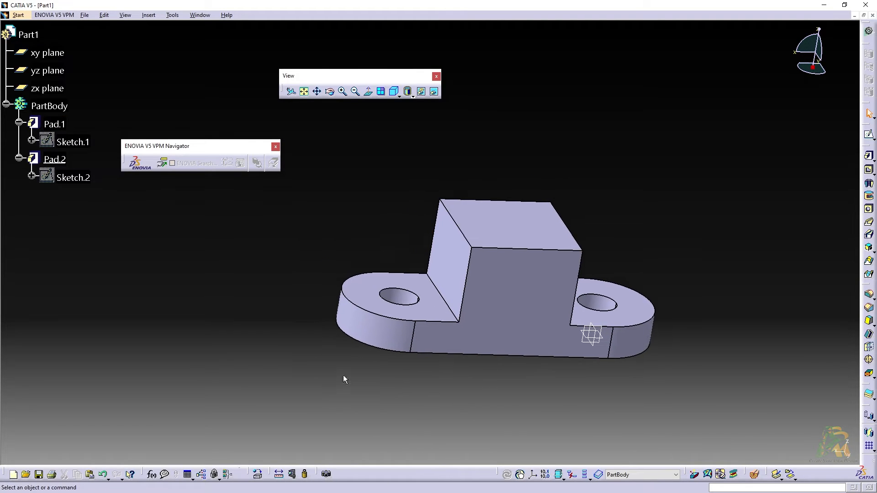
middle_drag(447, 309, 667, 305)
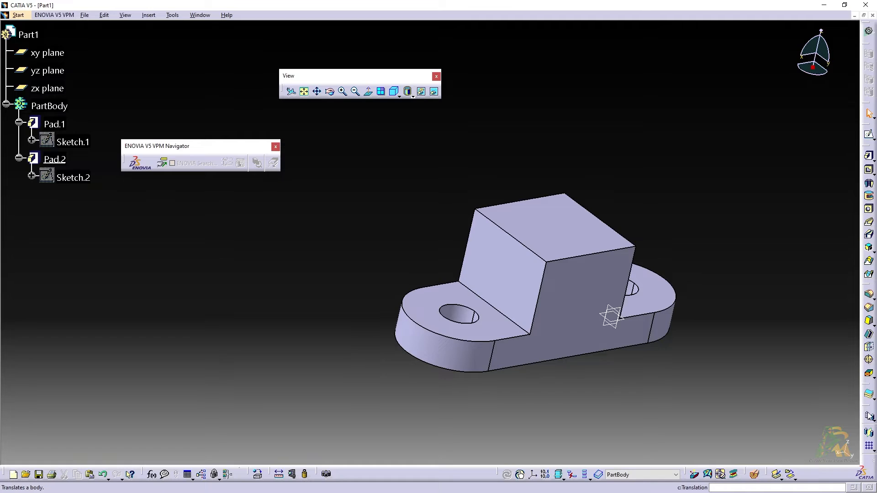
Undock the overflowing toolbars and place the Reference Elements toolbar horizontally in the free space above the part
drag(868, 412, 782, 223)
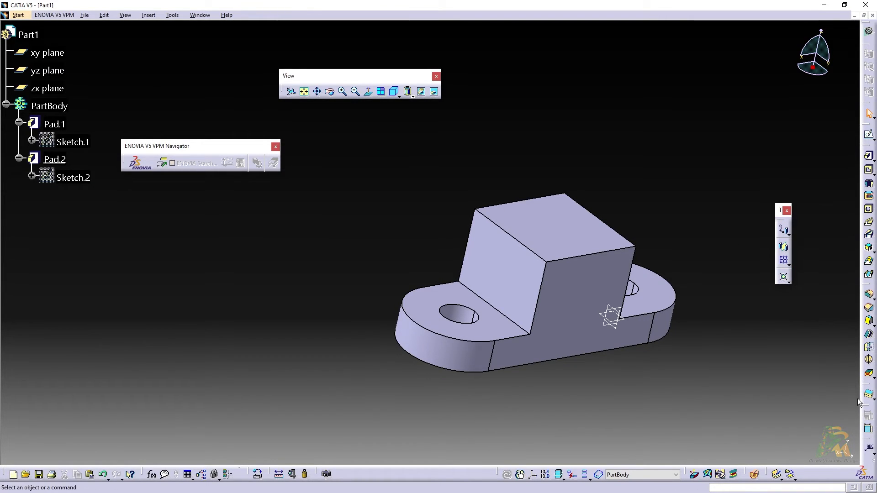
drag(867, 407, 826, 324)
drag(870, 413, 834, 202)
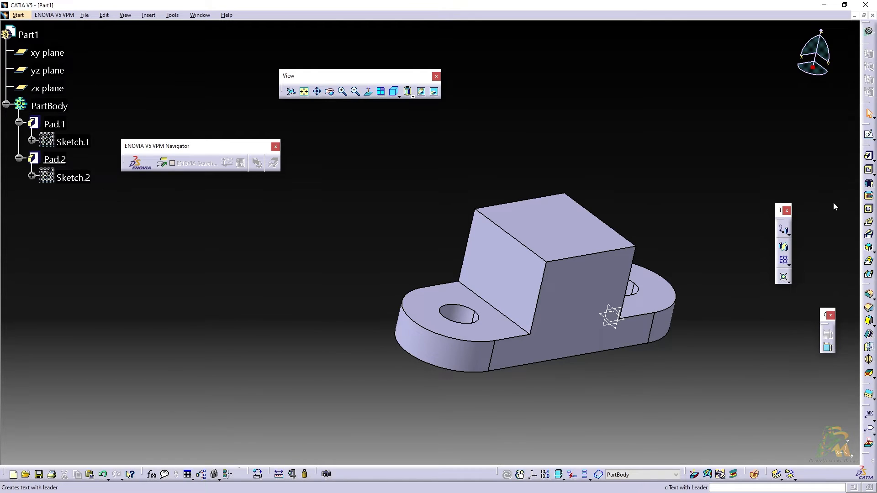
drag(869, 410, 714, 137)
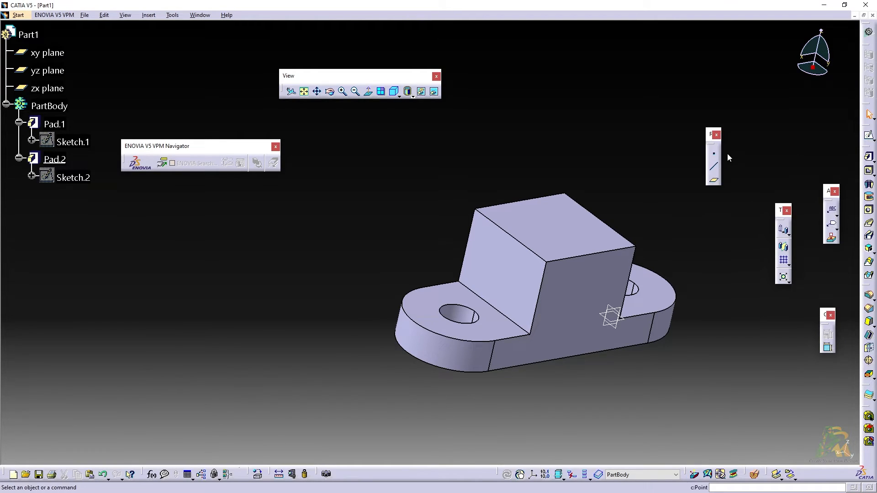
drag(651, 19, 640, 86)
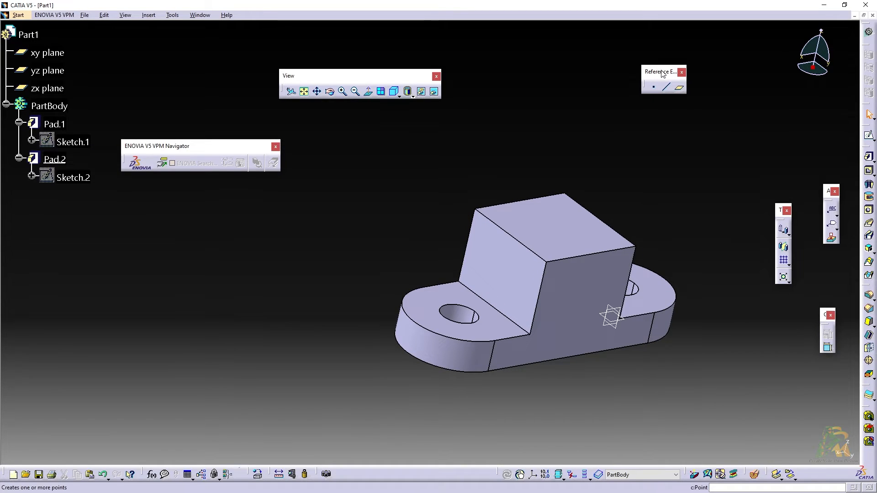
Start a reference plane of type Offset from plane, using the upright block's end face beside the hole as reference
click(680, 89)
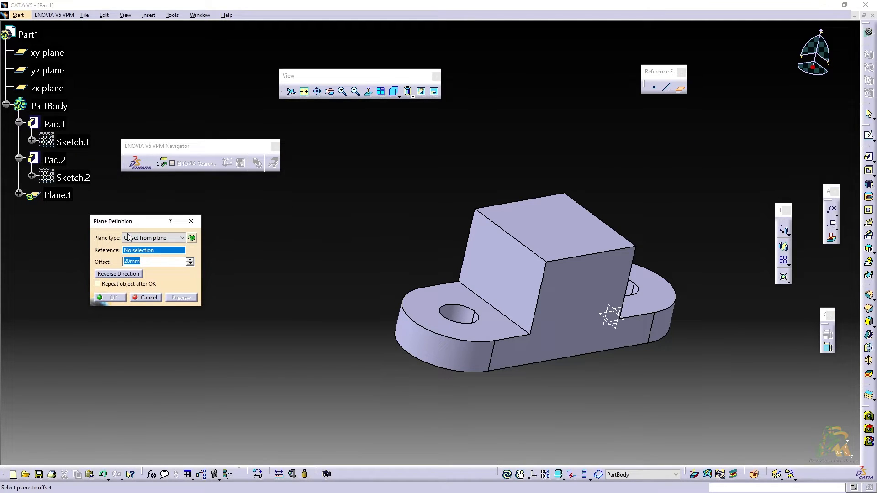
click(163, 238)
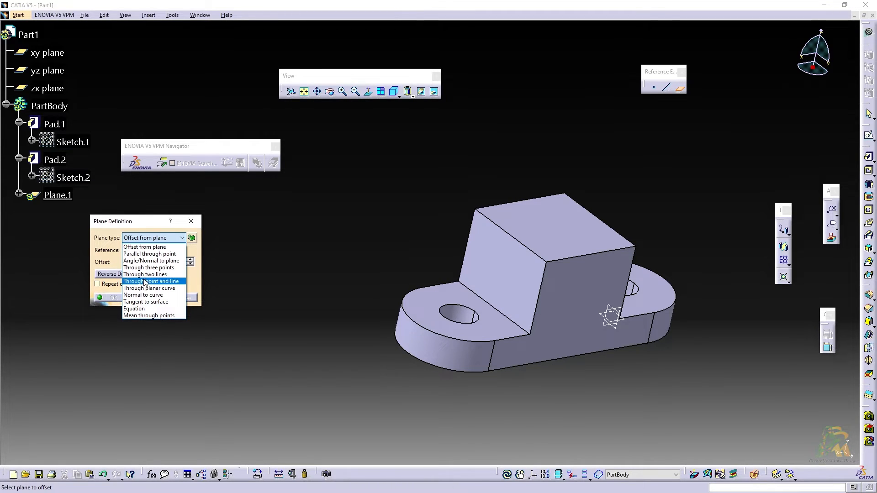
click(148, 249)
key(alt+Tab)
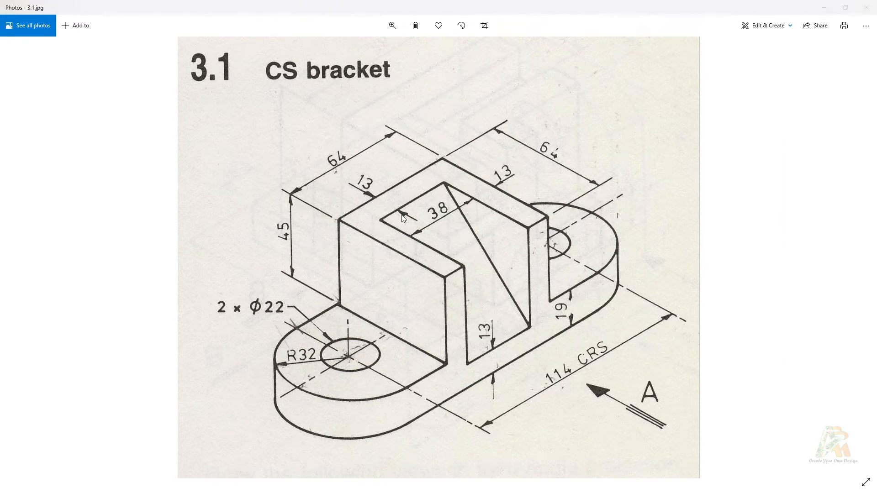
key(alt+Tab)
click(503, 275)
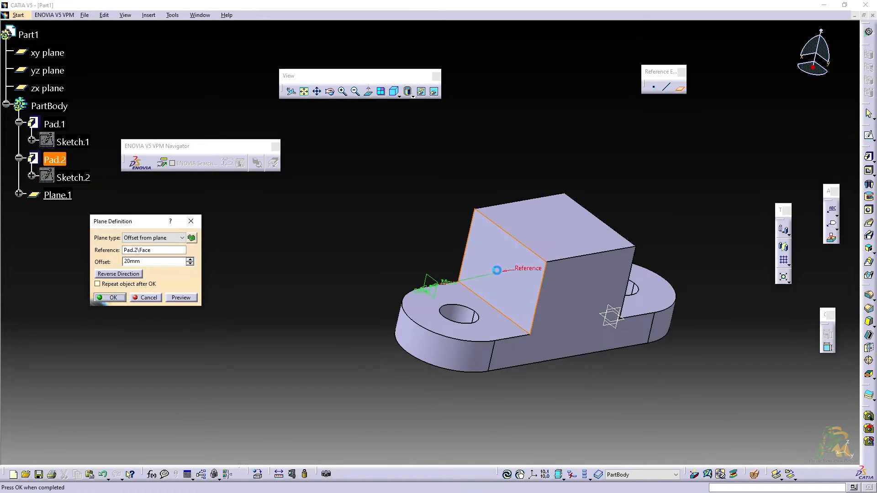
Set the plane's offset to 13 mm, reverse its direction into the block and create the plane
key(alt+Tab)
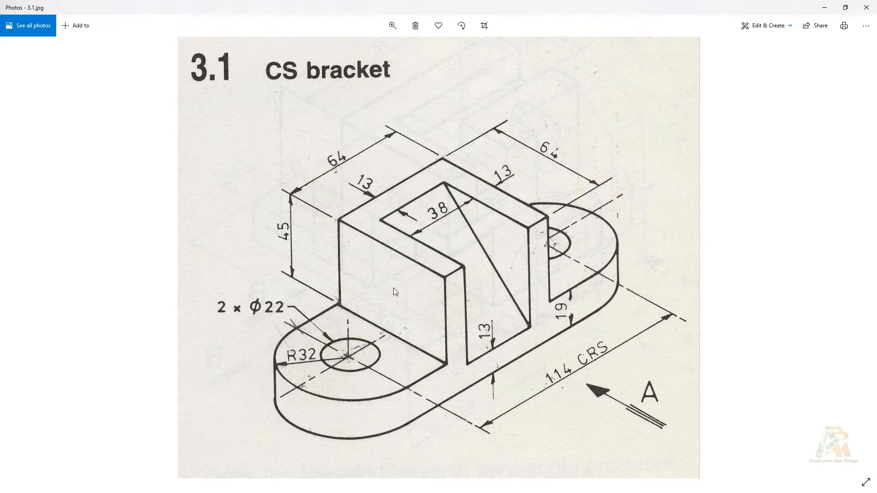
key(alt+Tab)
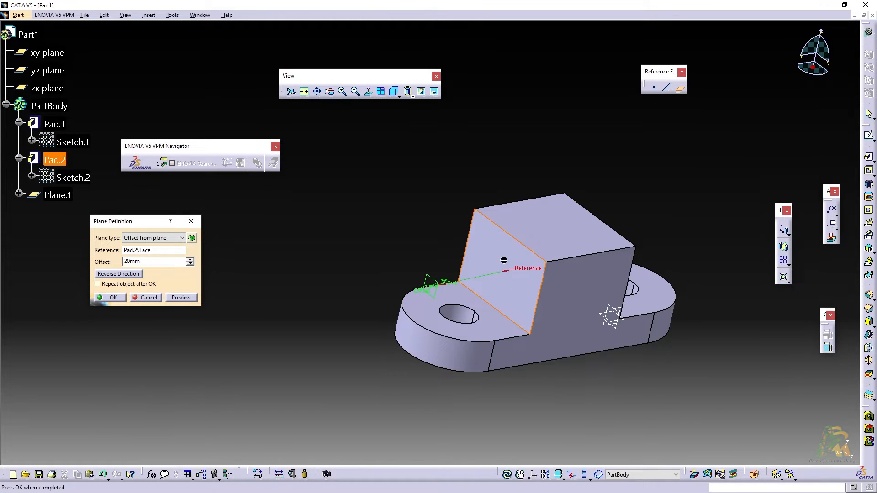
double_click(155, 261)
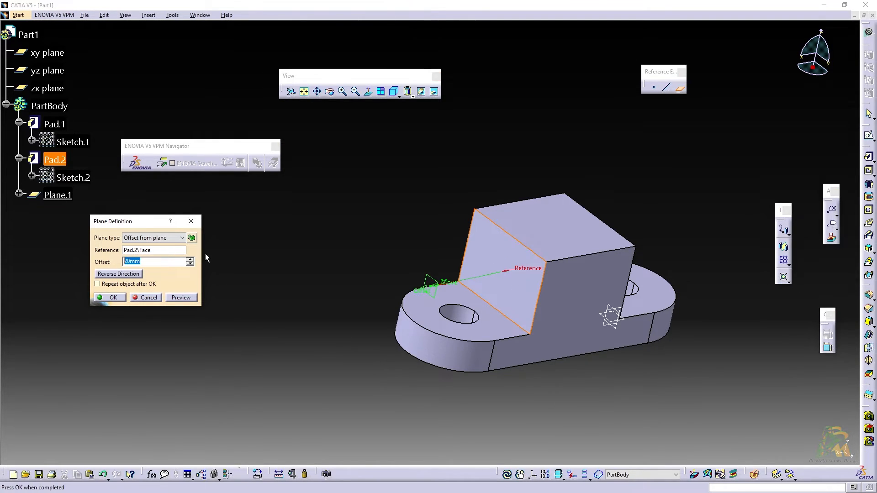
text(13)
click(128, 276)
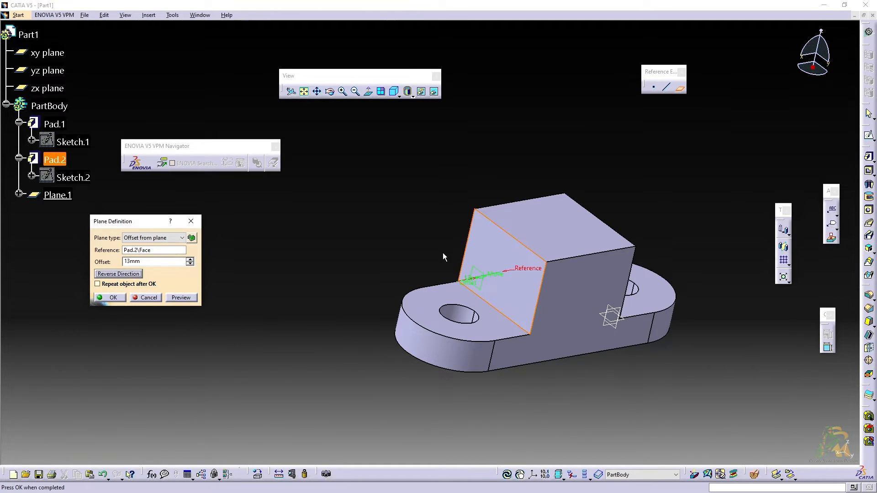
middle_drag(419, 243, 396, 298)
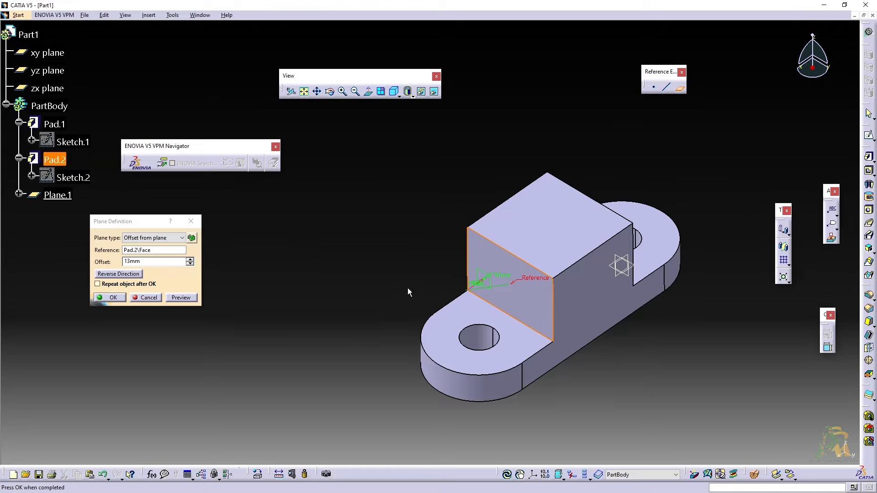
click(113, 301)
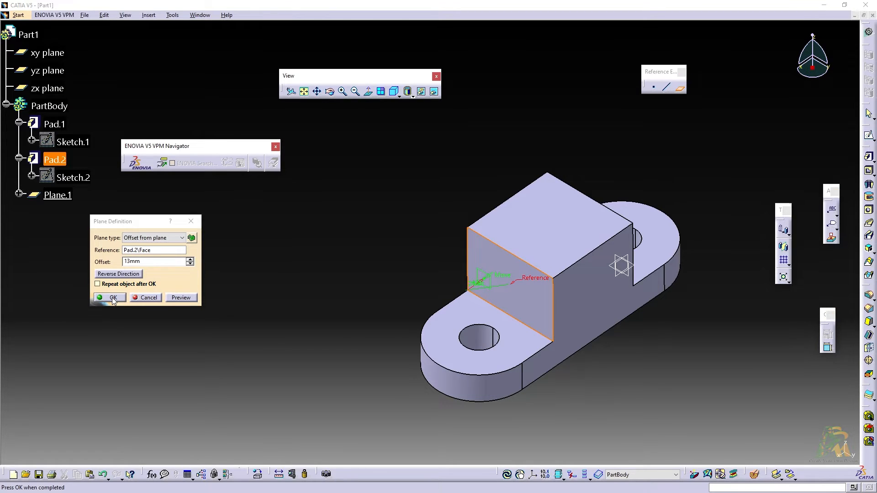
Open a new sketch on the offset plane inside the upright block
middle_drag(358, 314, 269, 329)
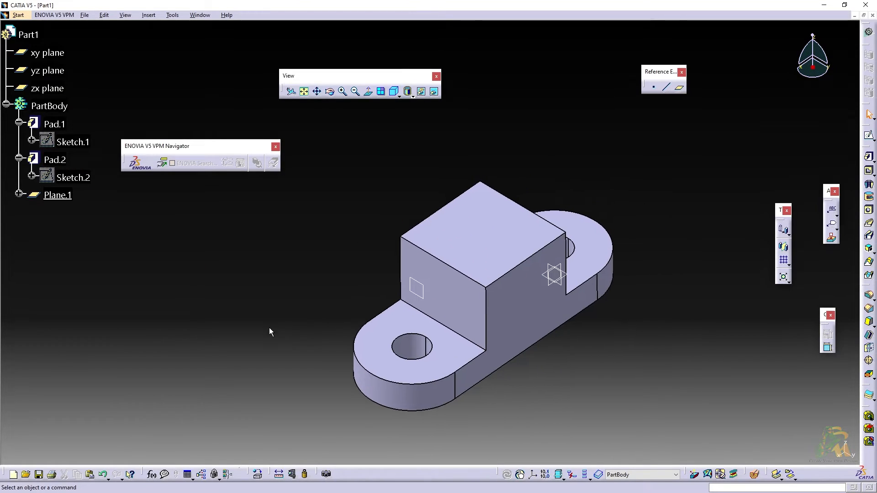
middle_drag(325, 415, 493, 380)
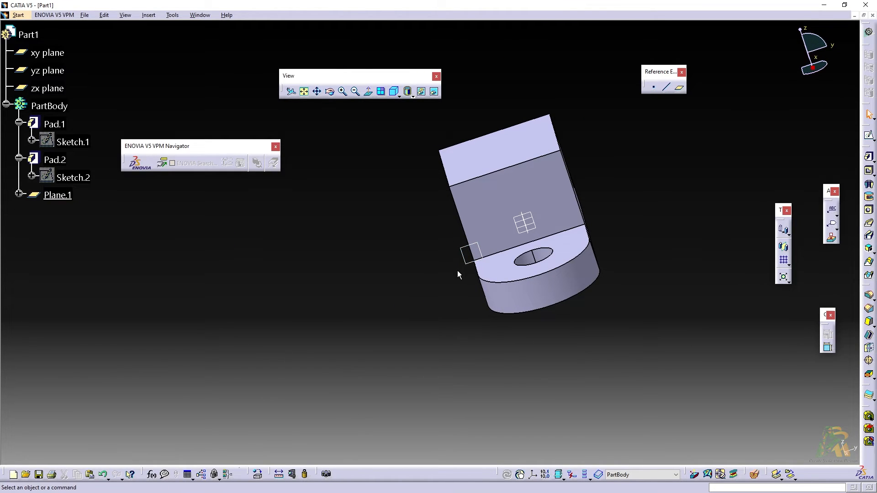
middle_drag(473, 267, 462, 318)
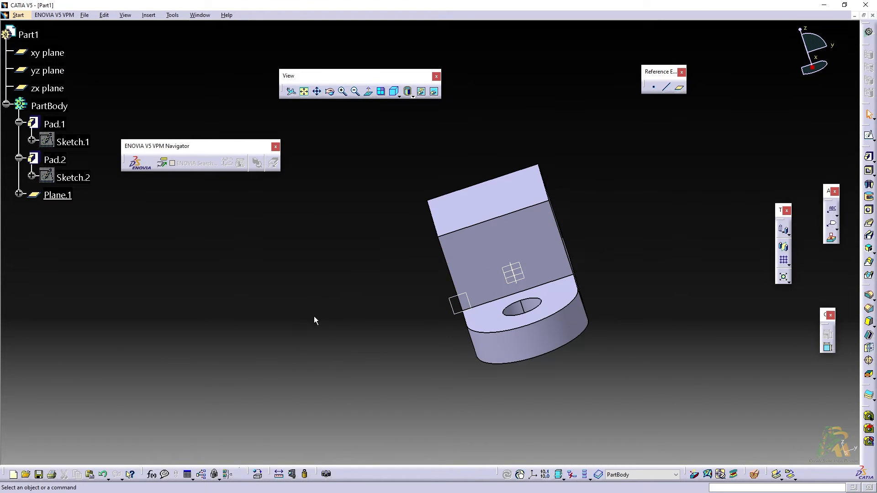
middle_drag(409, 325, 566, 303)
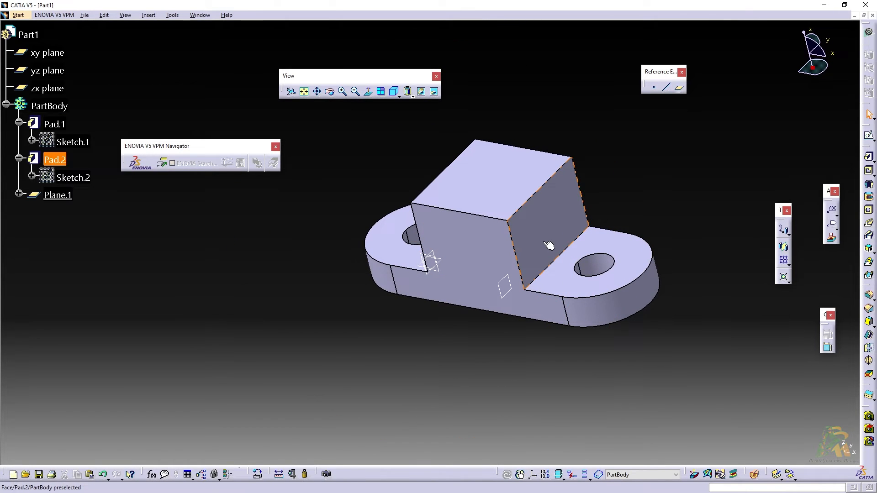
click(505, 296)
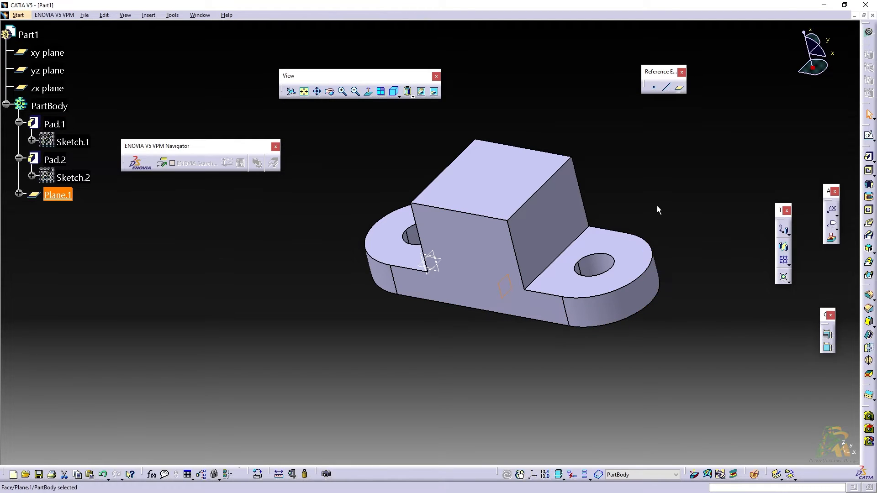
click(869, 136)
middle_drag(429, 292, 577, 223)
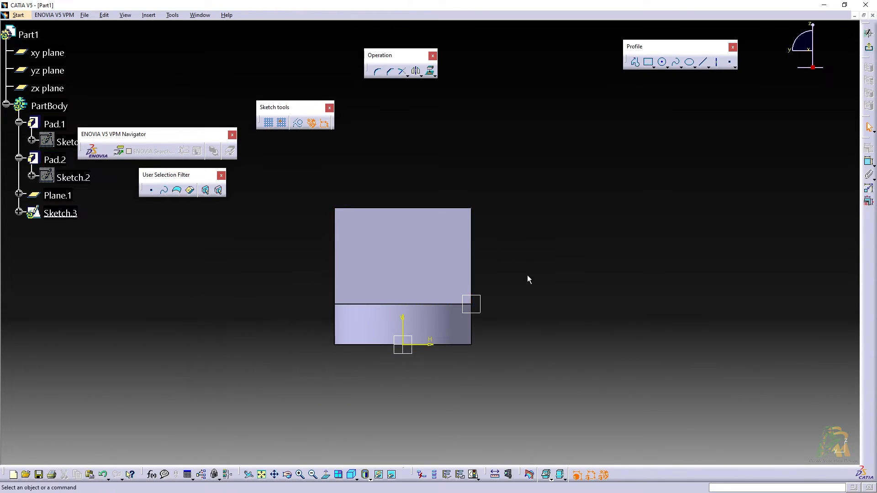
Check the reference drawing and sketch a closed right triangle about 42 mm high against the block's upper edge and side edge
key(alt+Tab)
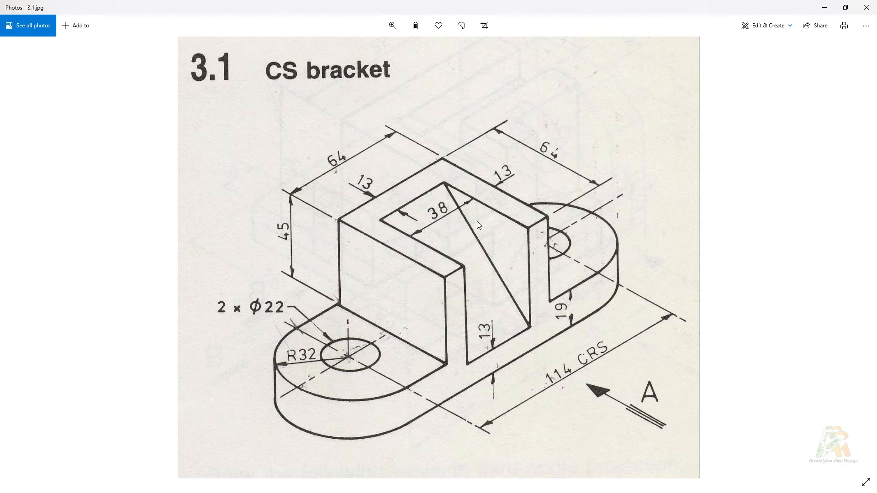
key(alt+Tab)
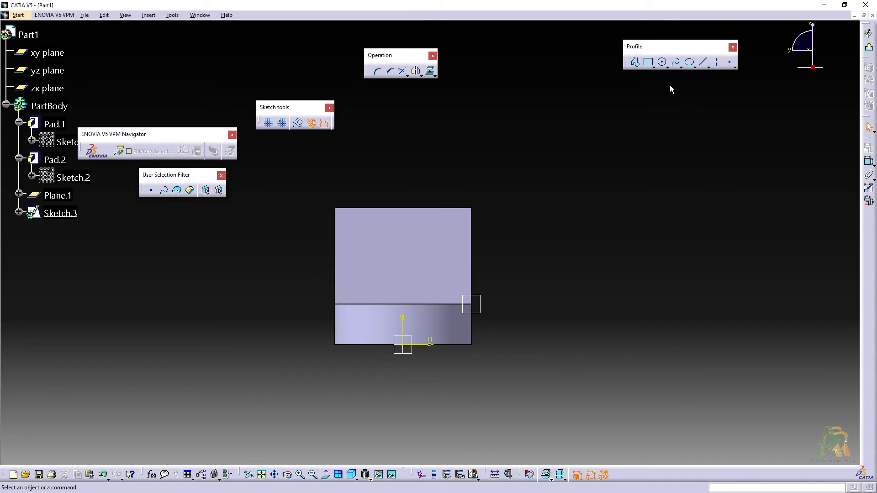
click(637, 63)
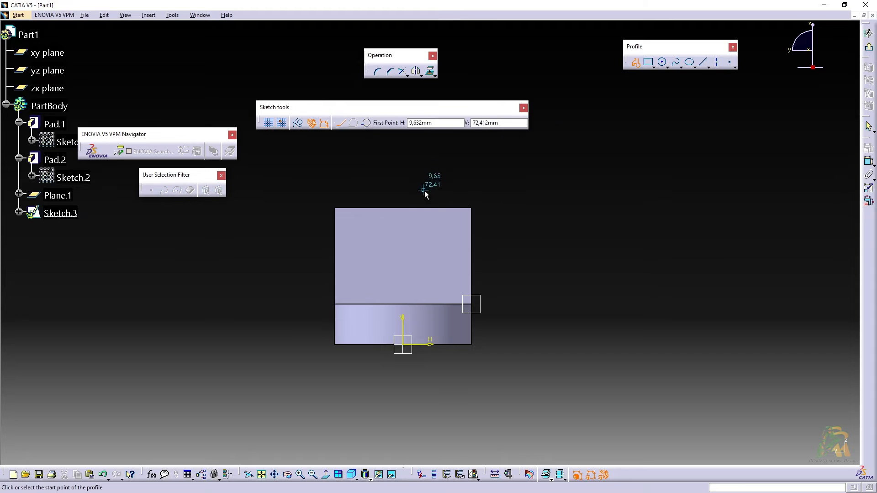
click(387, 208)
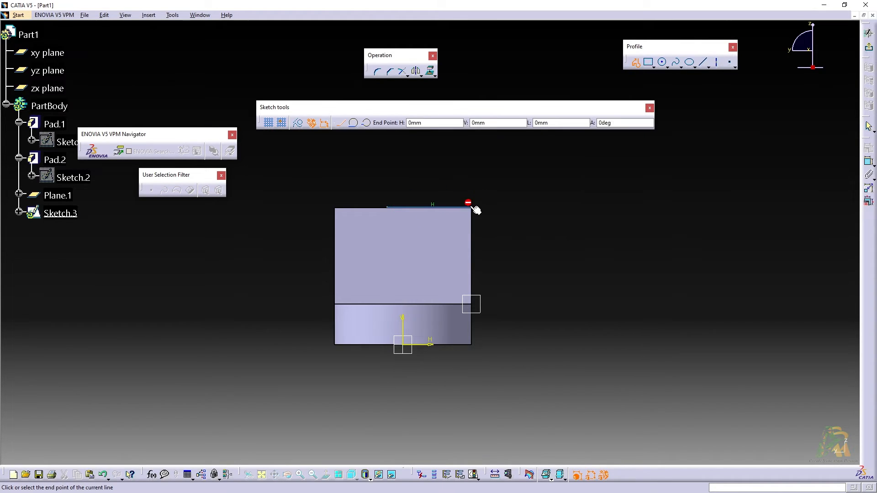
click(472, 208)
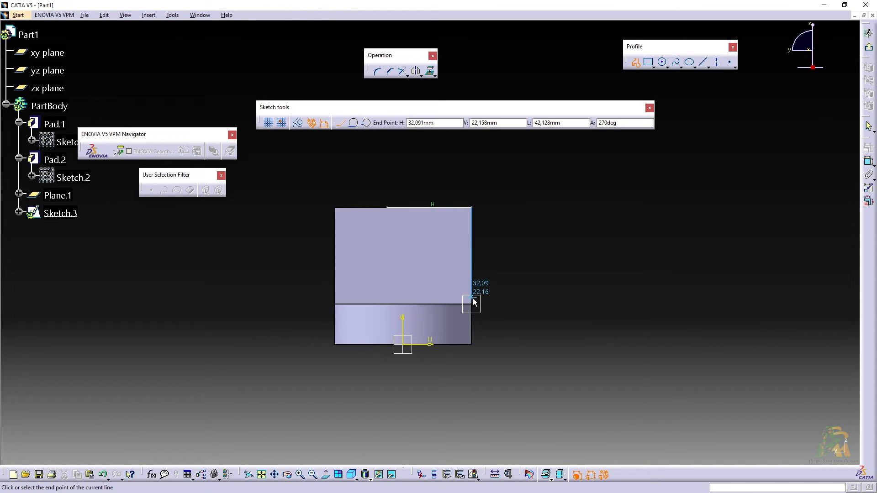
click(473, 296)
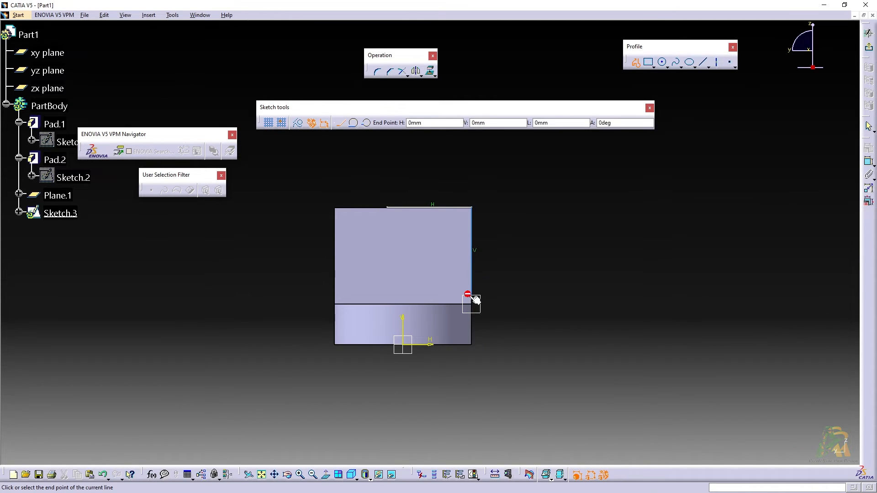
click(387, 208)
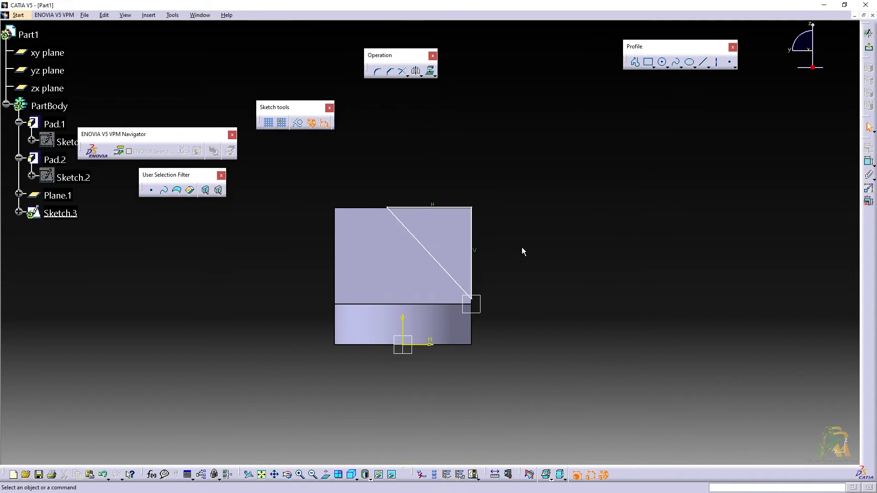
Delete the triangle and flip the sketch view to face the plane from the opposite side
mouse_move(521, 248)
middle_down()
mouse_move(387, 315)
mouse_move(115, 270)
mouse_move(233, 257)
mouse_move(237, 239)
middle_up()
middle_drag(269, 232, 130, 96)
middle_drag(433, 222, 431, 169)
click(354, 478)
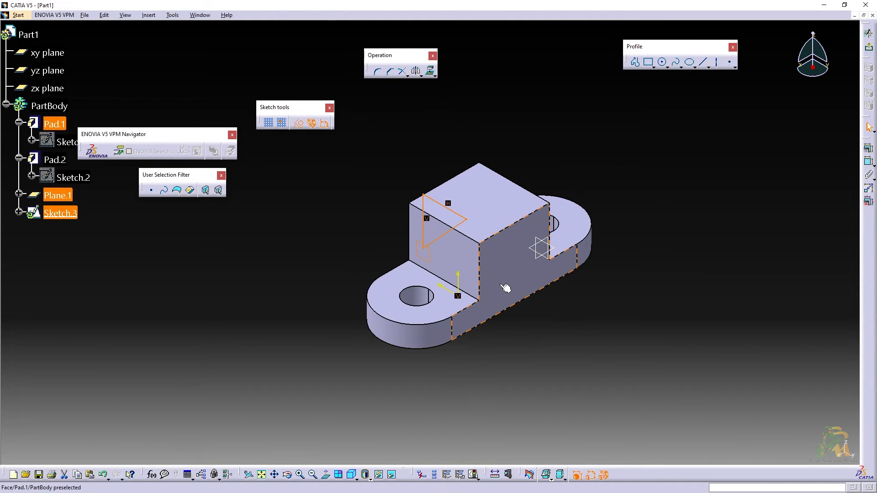
click(327, 476)
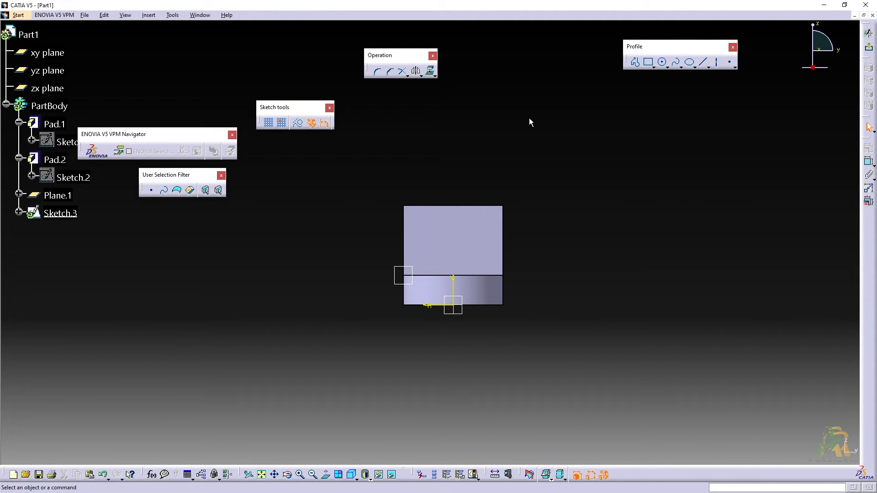
Sketch a closed triangle about 39 mm wide and 41 mm high in the block's upper corner, with its sloping line descending to the side edge
click(635, 62)
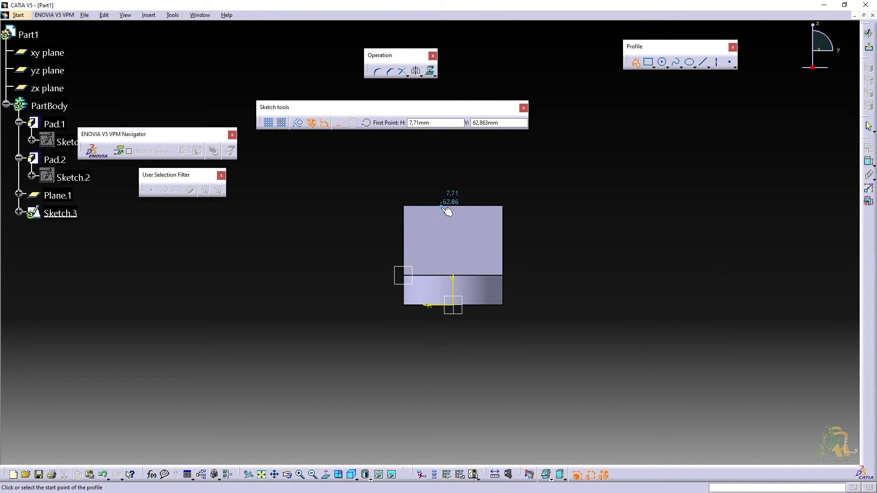
click(442, 206)
click(502, 206)
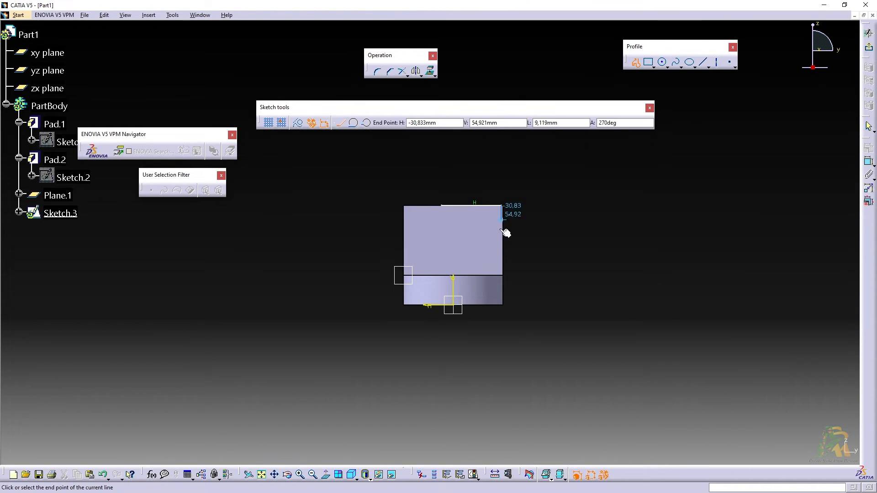
click(504, 269)
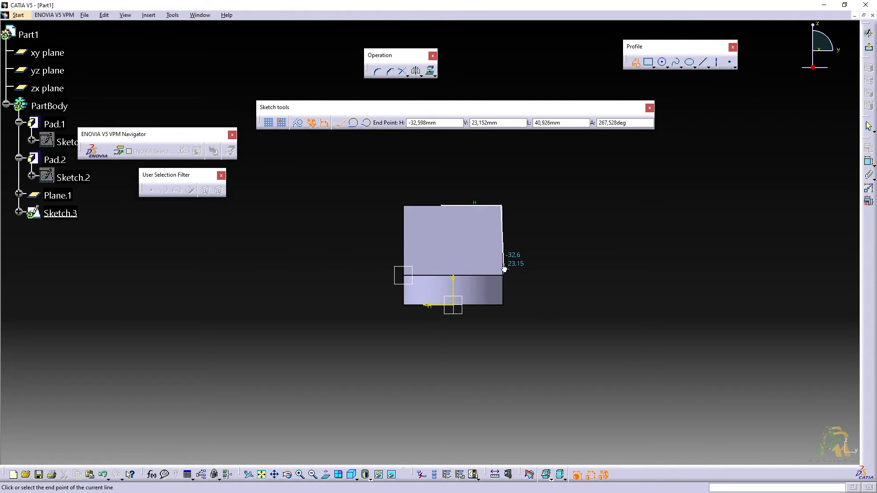
click(442, 206)
Pull the triangle inward from the block's side edge and constrain its steep side line as vertical
mouse_move(485, 206)
mouse_down()
mouse_move(486, 199)
mouse_move(472, 209)
mouse_move(476, 202)
mouse_up()
drag(504, 268, 497, 271)
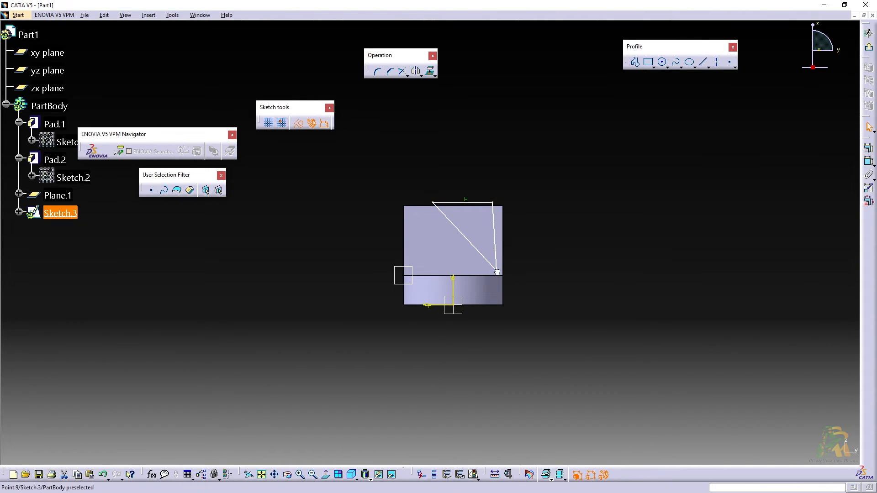
click(494, 232)
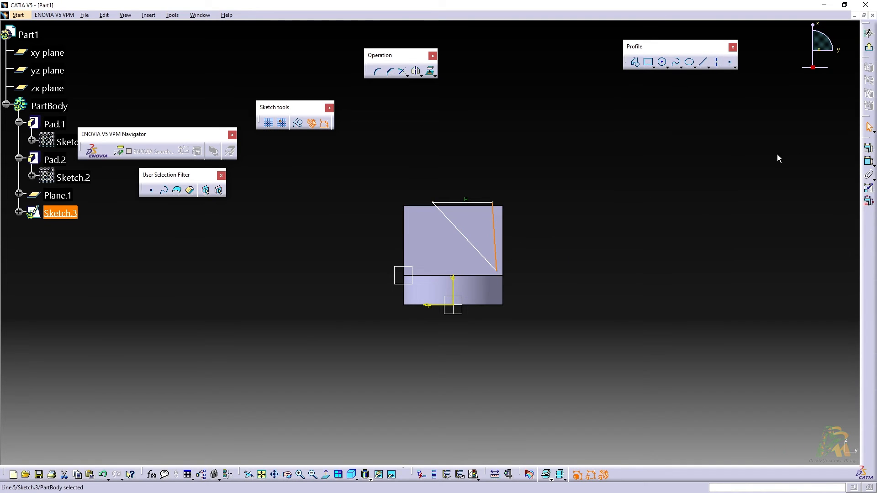
click(869, 146)
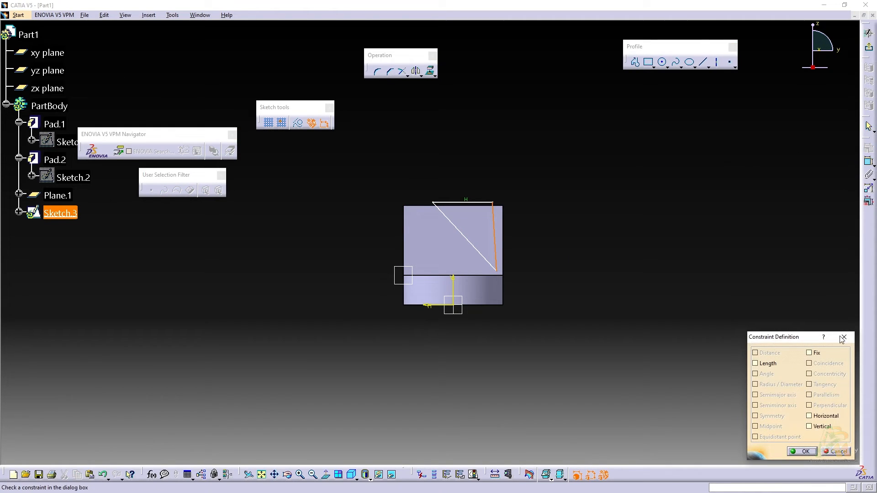
click(817, 425)
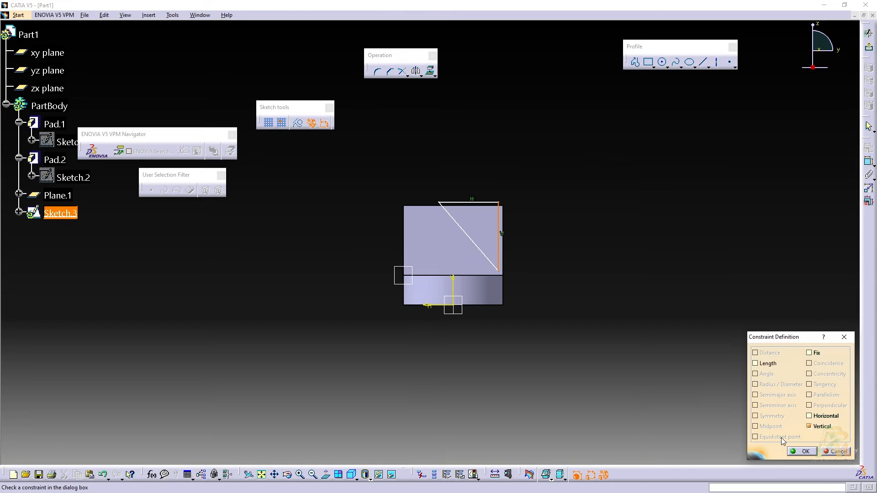
click(802, 452)
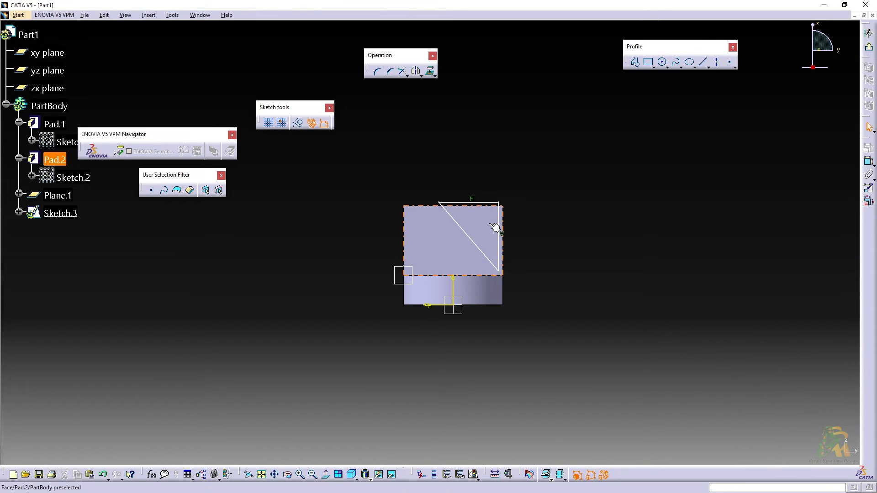
Move the triangle's horizontal line off the block's top edge and constrain it coincident with that edge
drag(492, 204, 487, 219)
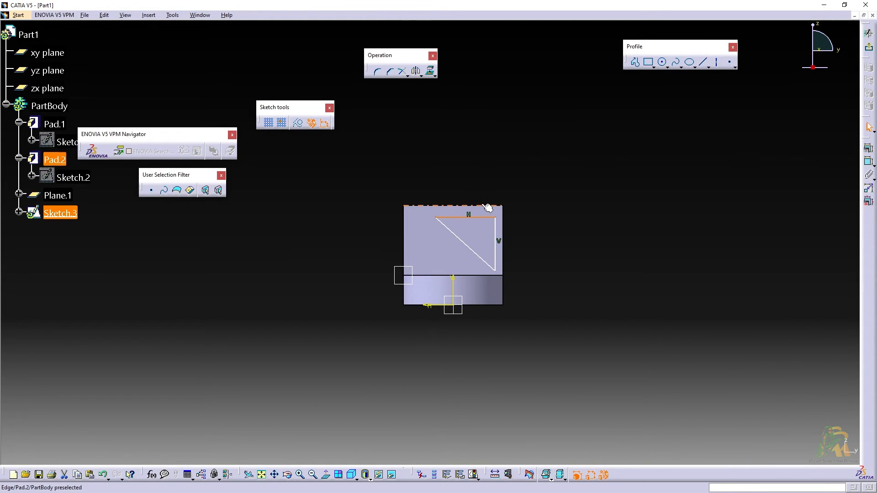
ctrl+click(487, 207)
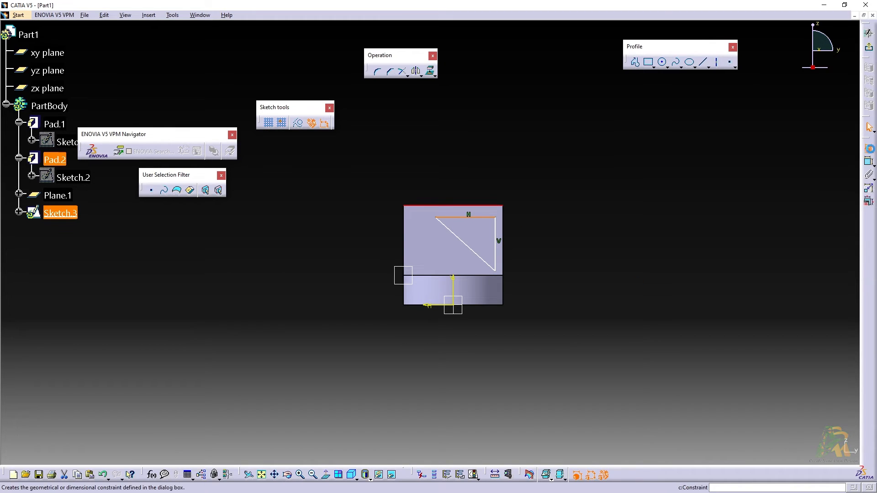
click(869, 149)
click(810, 364)
click(803, 451)
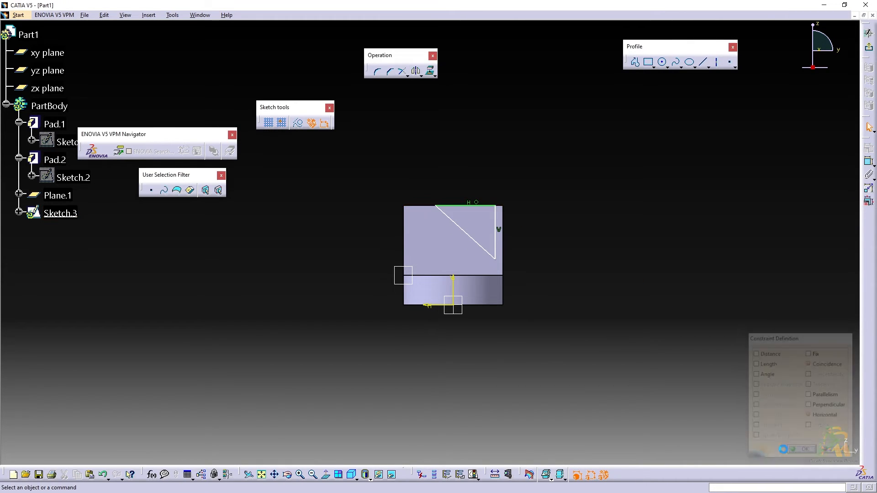
Constrain the triangle's vertical line coincident with the block's adjacent side edge
click(496, 237)
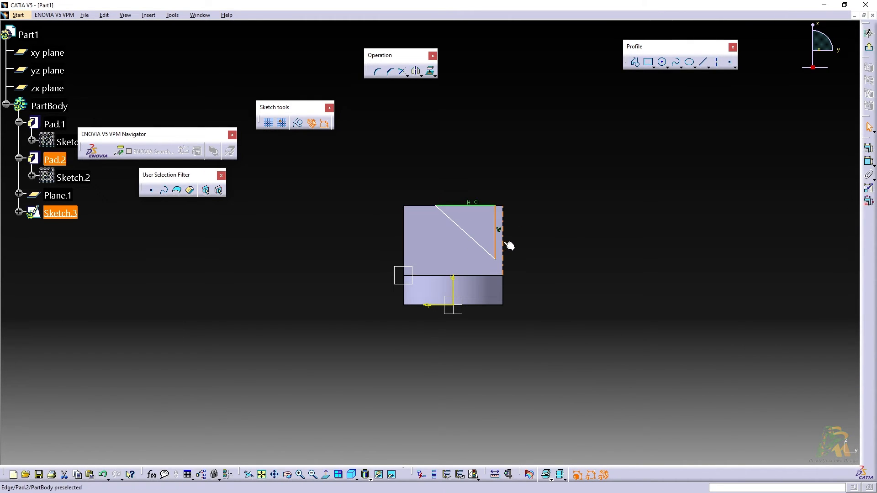
ctrl+click(503, 242)
click(869, 148)
click(809, 363)
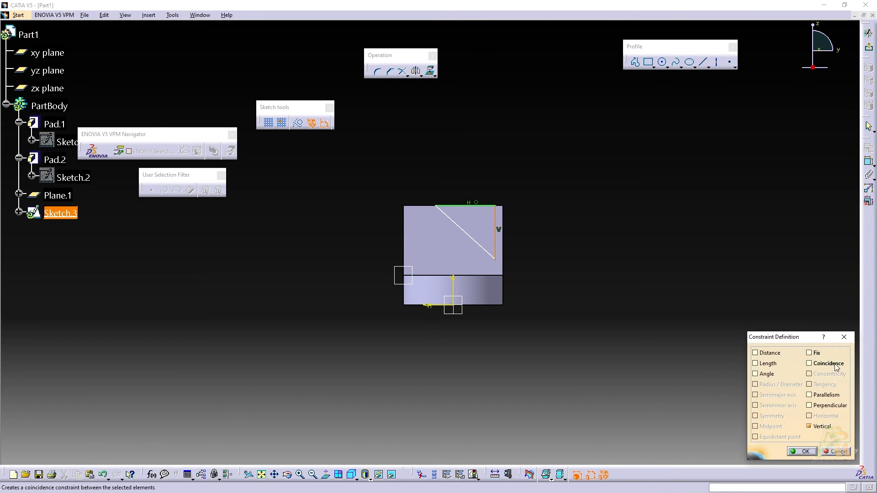
click(803, 452)
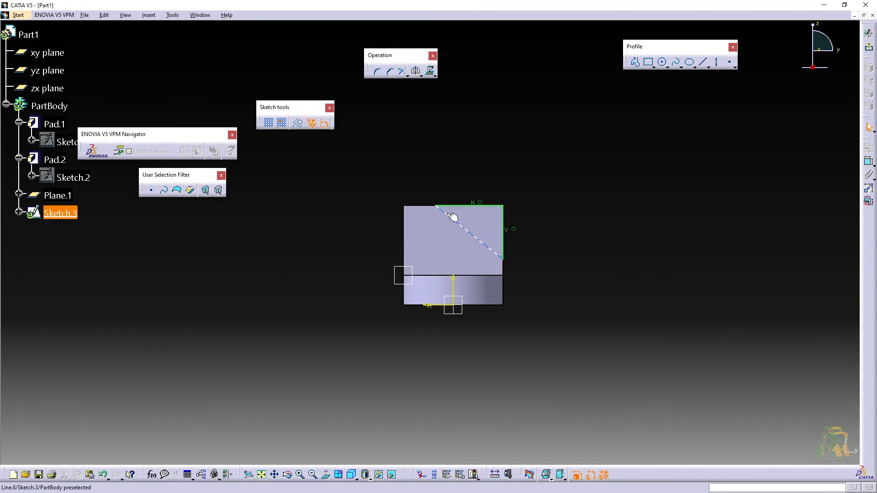
Reposition the sloping line, check the reference drawing and set its upper endpoint 13 mm from the block's opposite side edge
mouse_move(457, 224)
mouse_down()
mouse_move(452, 243)
mouse_move(467, 240)
mouse_up()
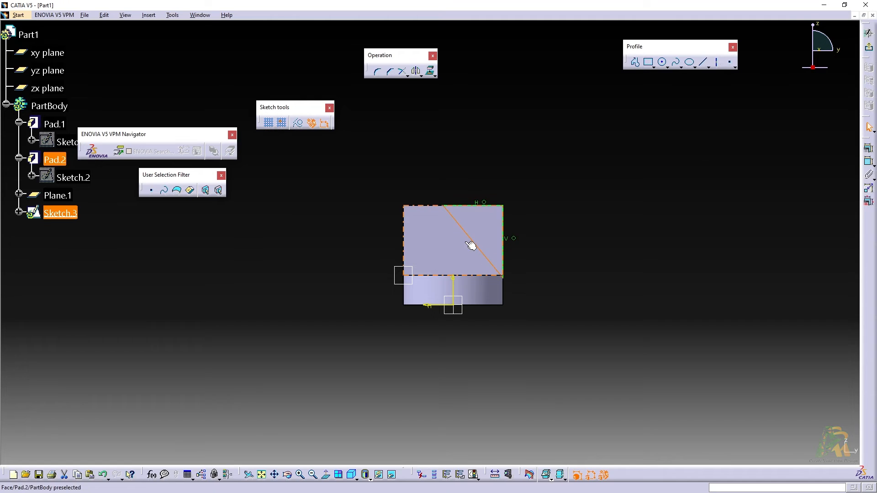
key(alt+Tab)
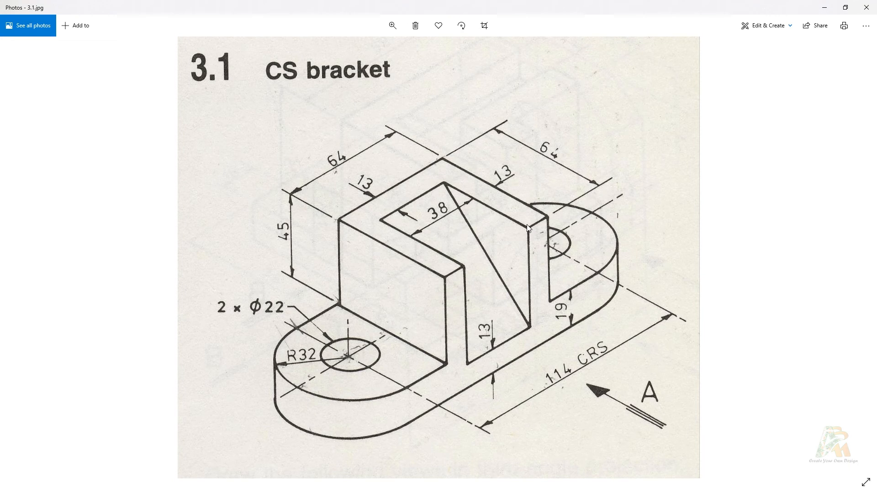
key(alt+Tab)
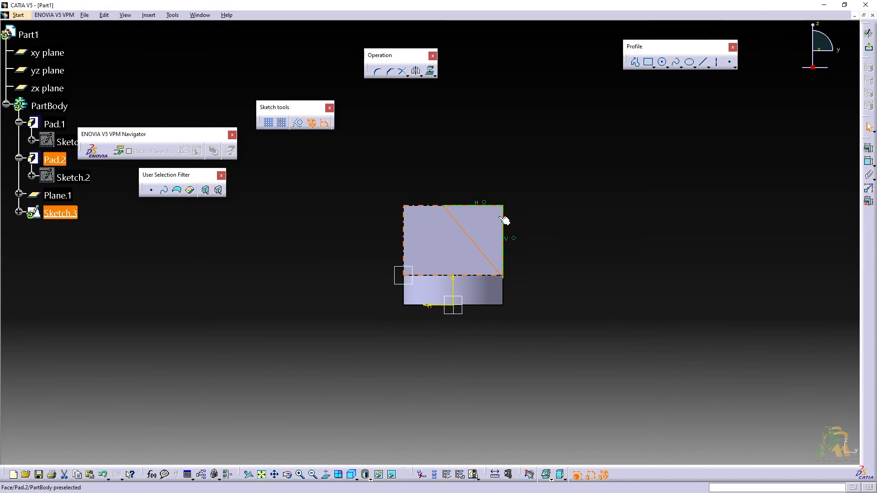
key(alt+Tab)
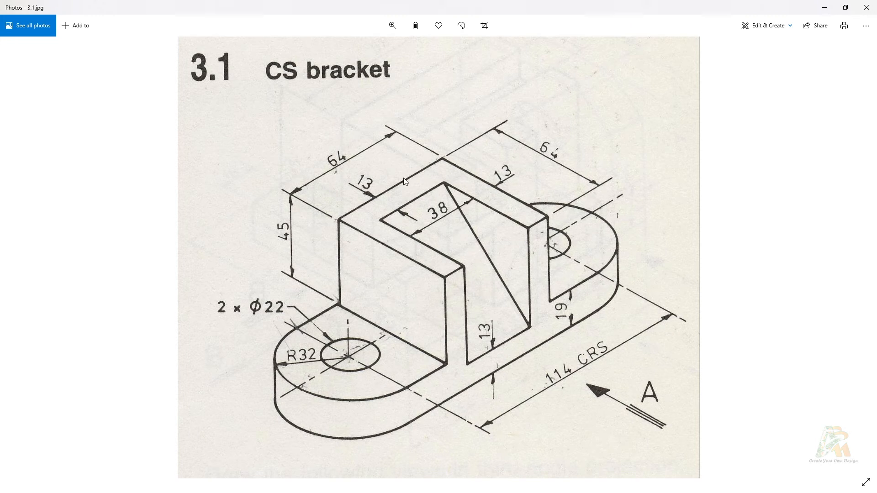
key(alt+Tab)
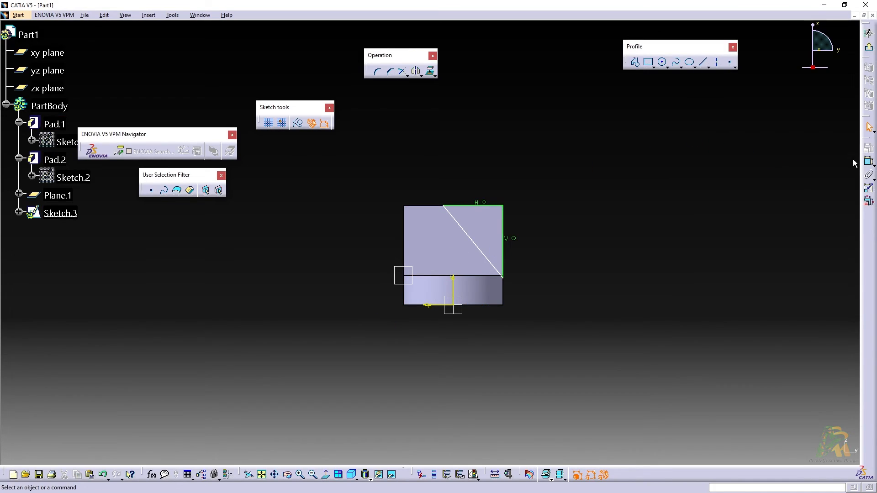
click(444, 206)
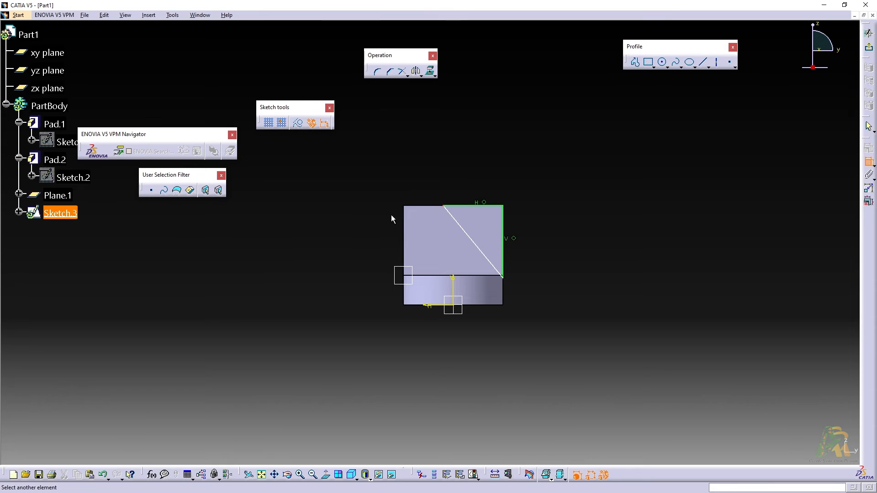
click(410, 223)
click(420, 169)
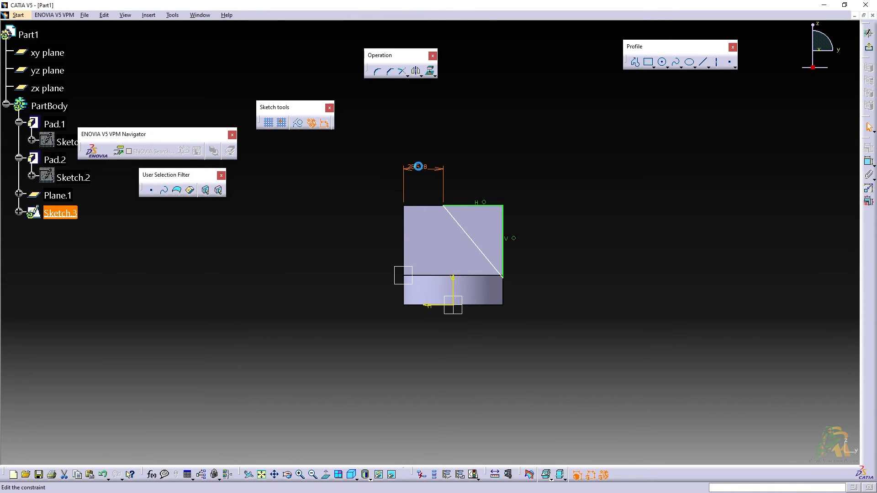
double_click(420, 170)
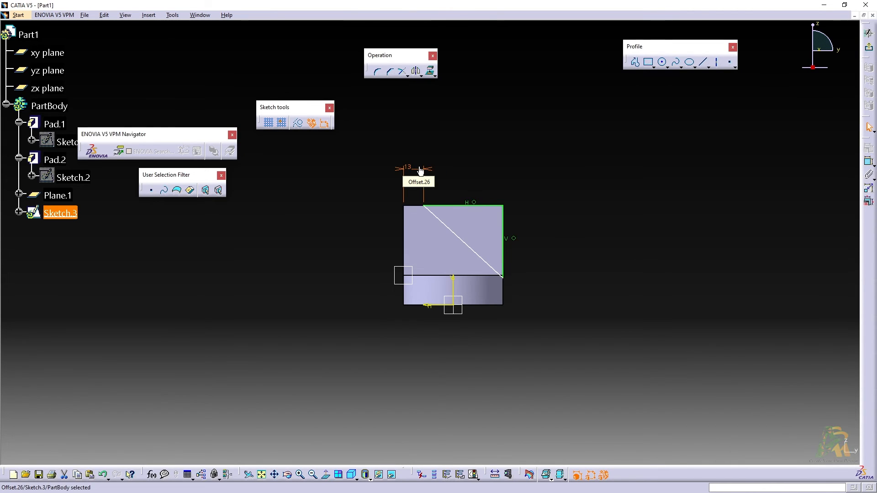
Check the reference drawing and set the sloping line's lower endpoint 13 mm above the base's bottom edge
key(alt+Tab)
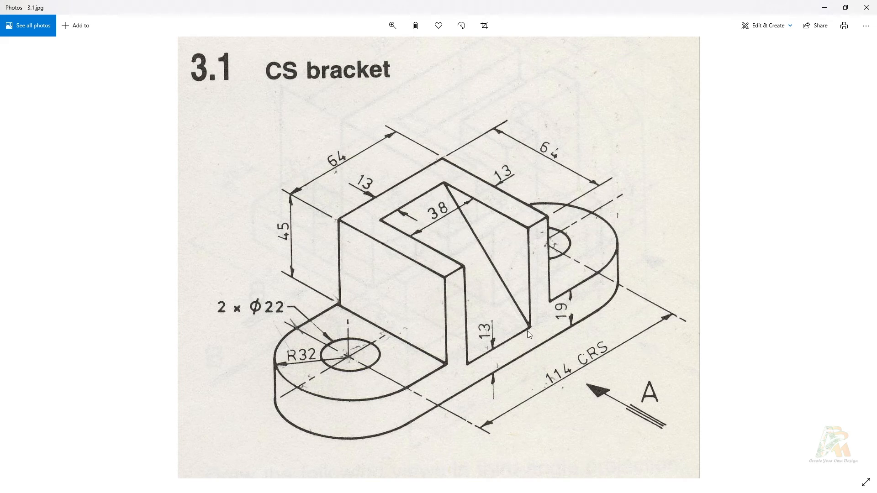
key(alt+Tab)
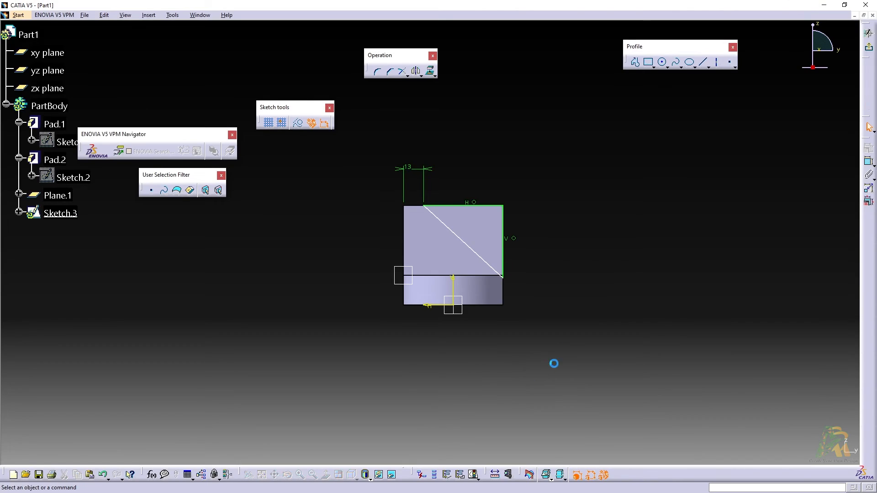
click(870, 163)
click(503, 277)
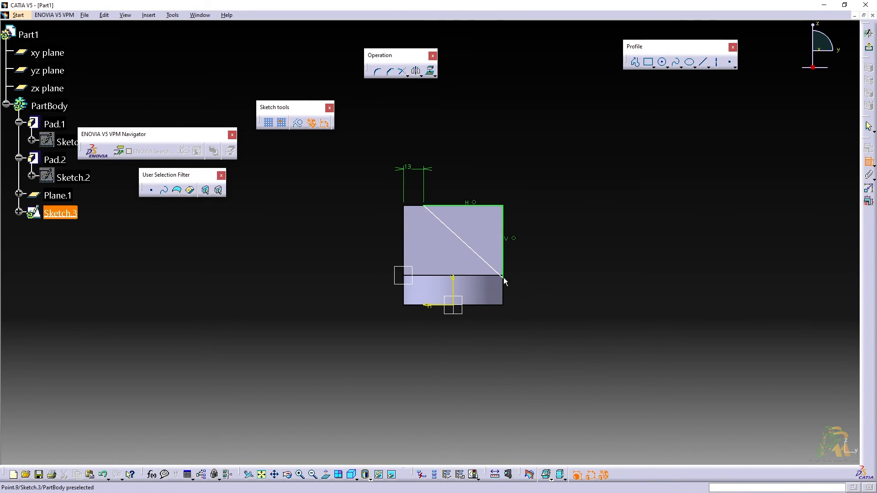
click(489, 305)
click(549, 287)
double_click(550, 288)
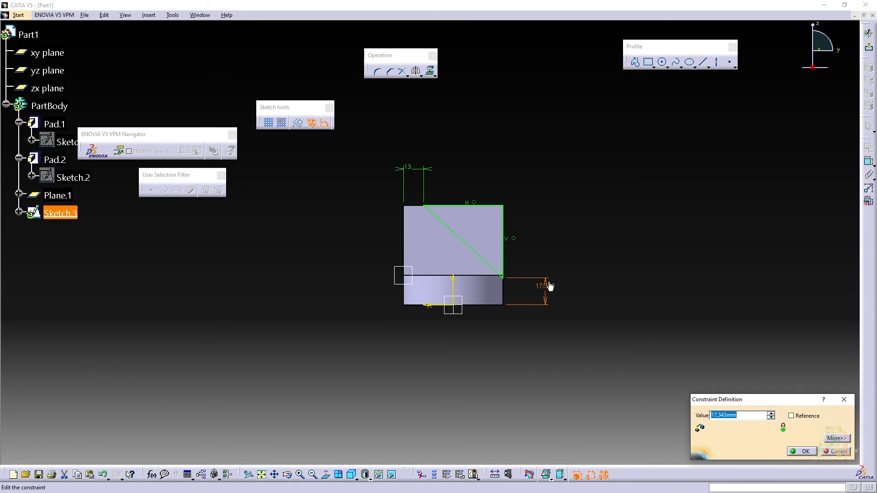
text(13)
key(Return)
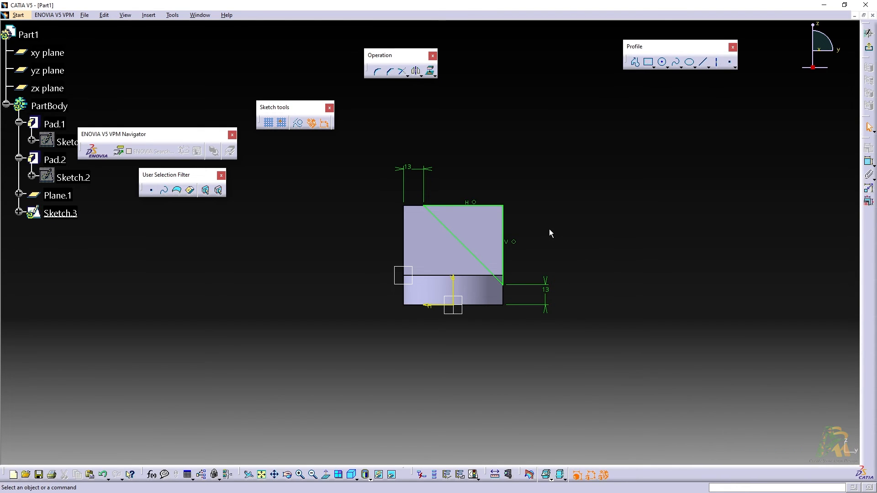
Exit the triangle sketch and compare the part in isometric view with the reference drawing
click(503, 251)
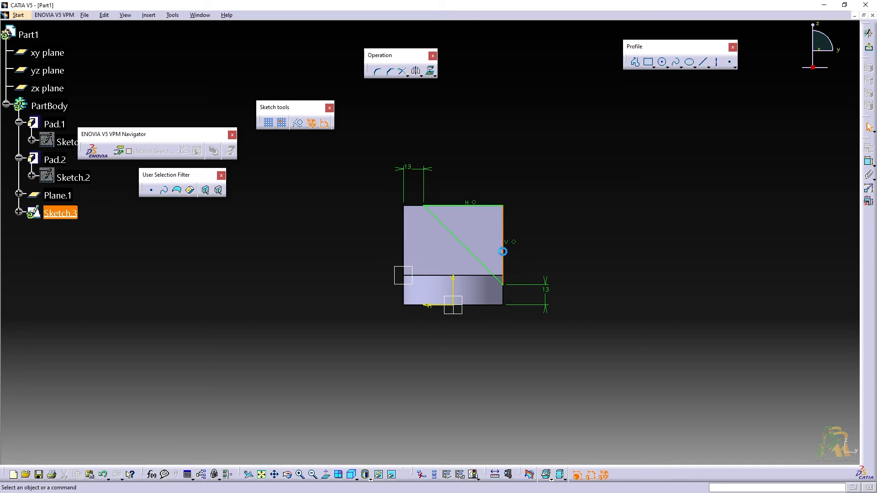
click(754, 132)
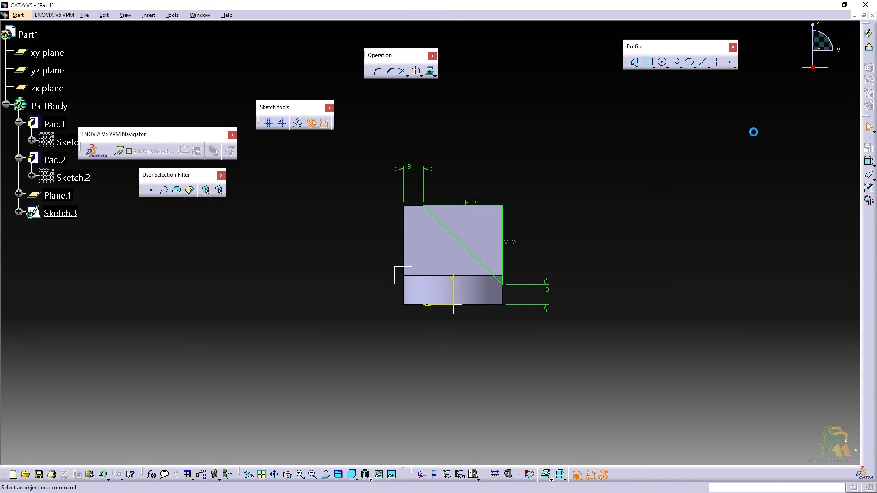
click(871, 48)
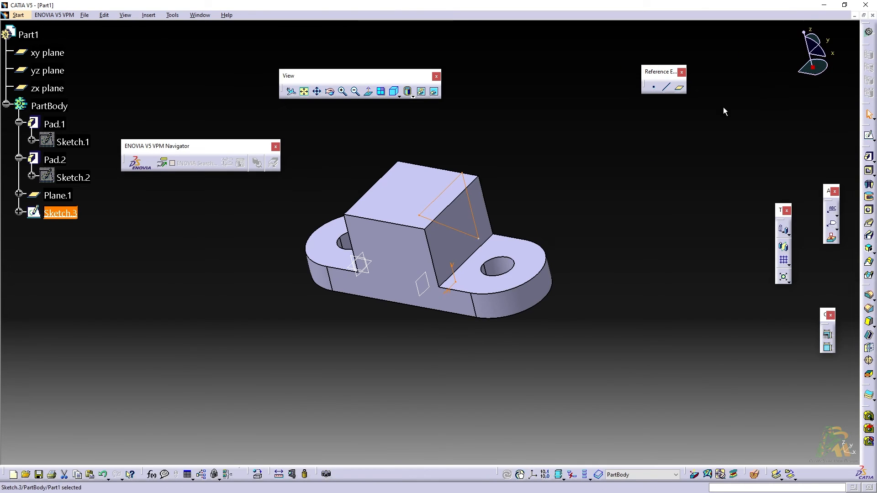
click(418, 371)
middle_drag(628, 378, 695, 395)
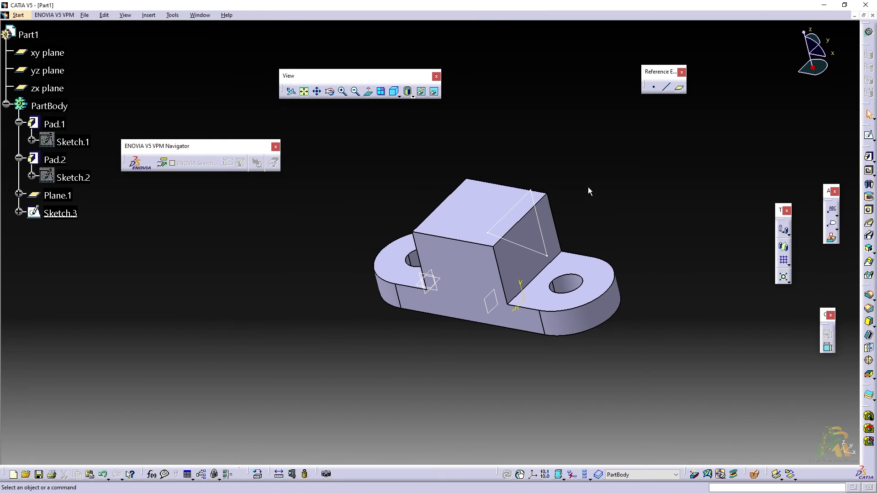
click(395, 92)
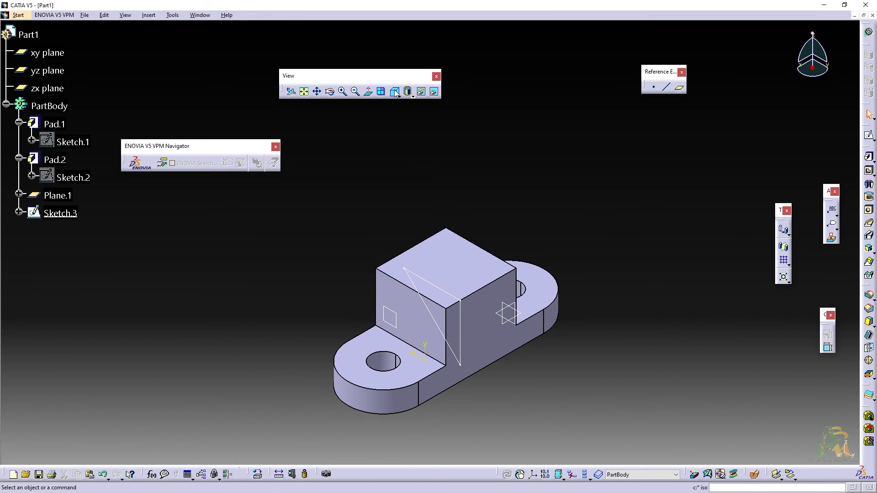
key(alt+Tab)
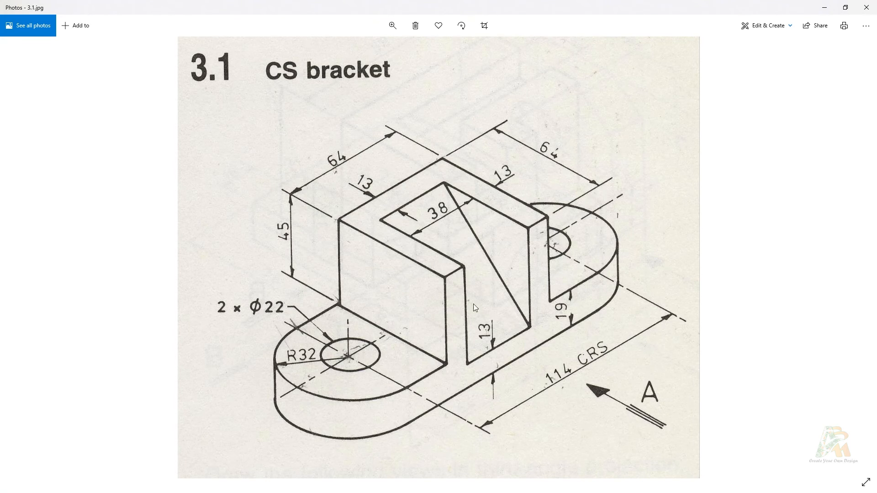
key(alt+Tab)
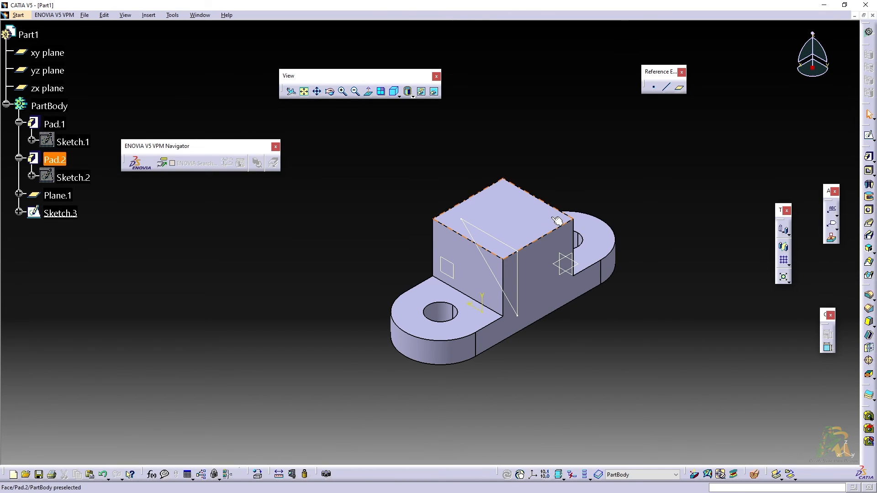
Begin a Dimension-type pocket, check the slot width on the reference drawing and set the depth to 38 mm
click(869, 172)
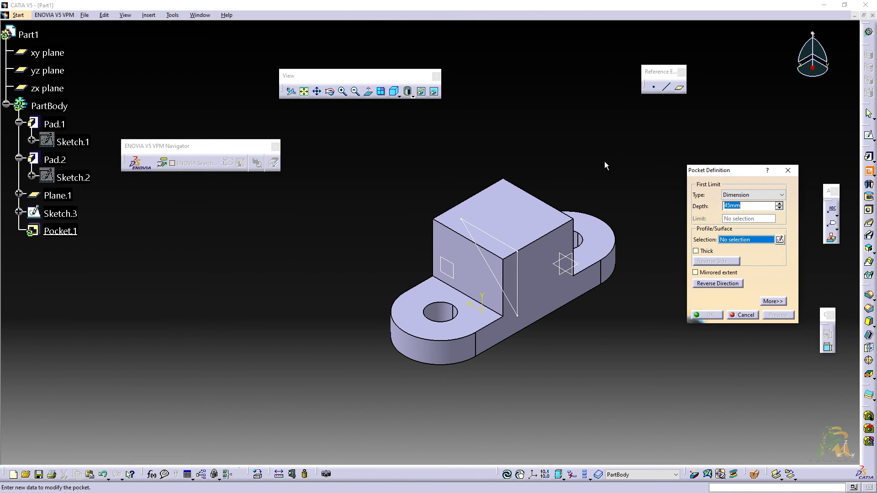
click(735, 197)
click(747, 191)
click(753, 197)
click(753, 197)
key(alt+Tab)
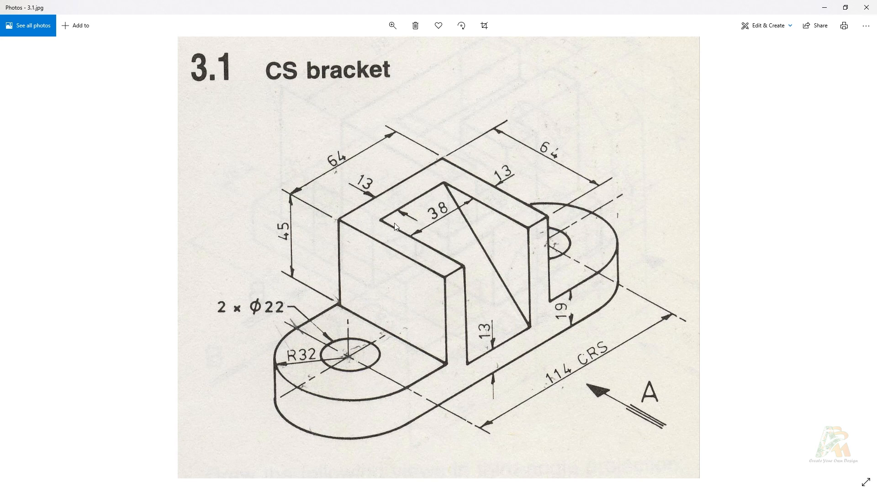
key(alt+Tab)
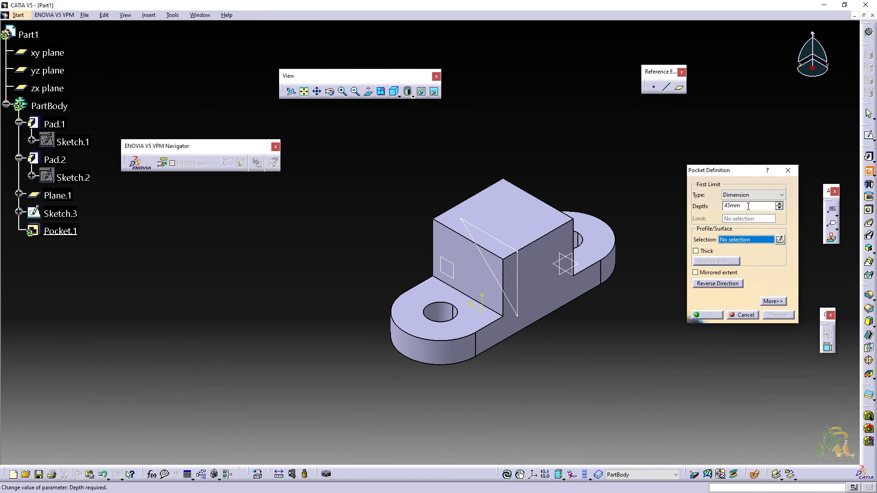
text(38)
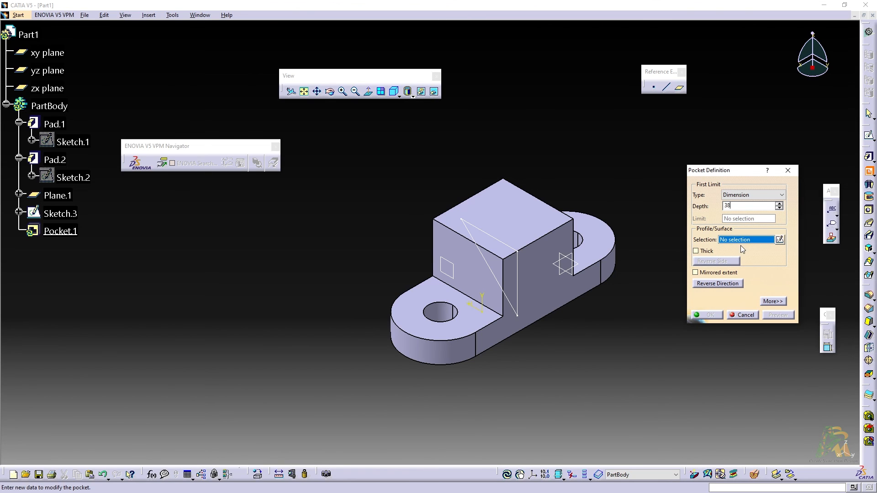
Cut the pocket from the triangular sketch with its direction reversed into the block, and compare the result with the reference drawing
click(523, 276)
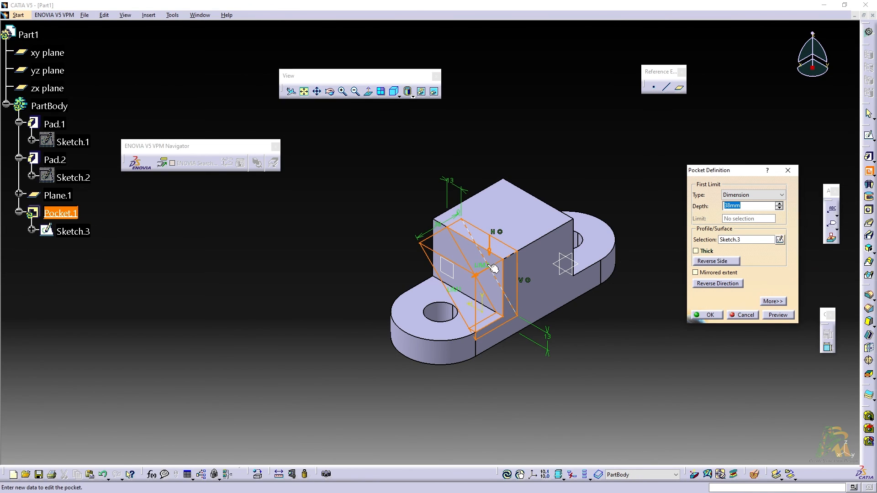
click(720, 283)
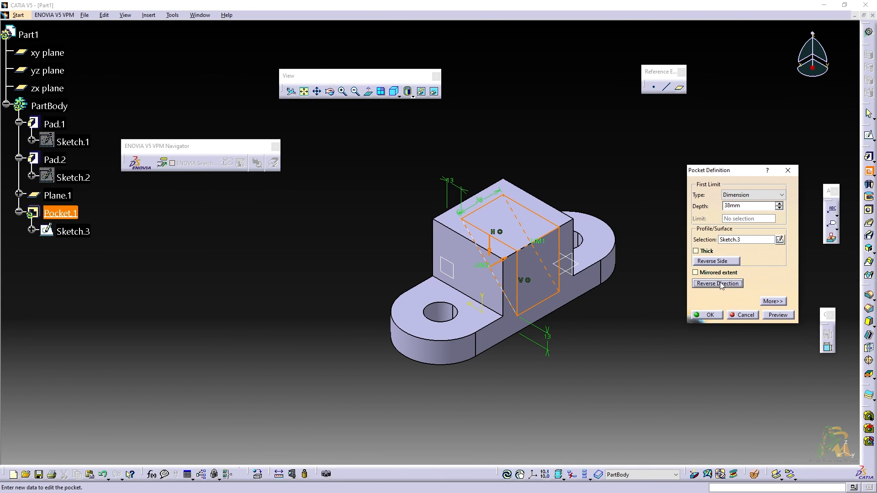
click(711, 315)
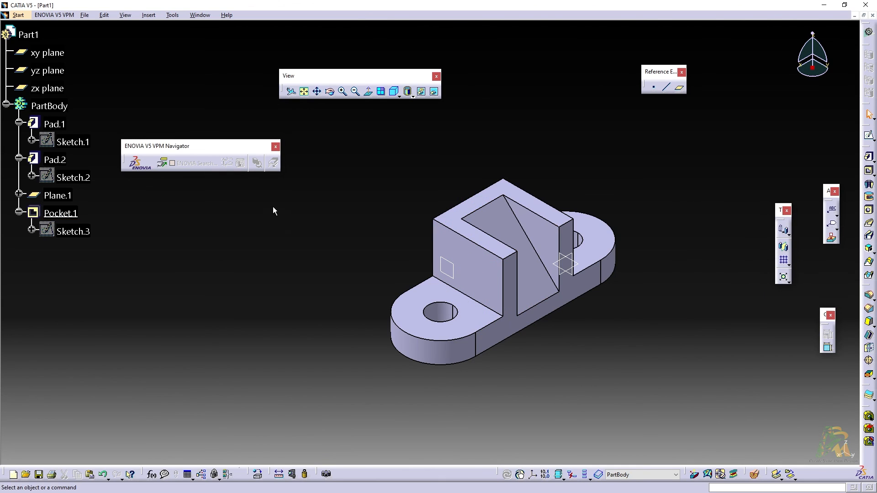
key(alt+Tab)
key(alt+Tab)
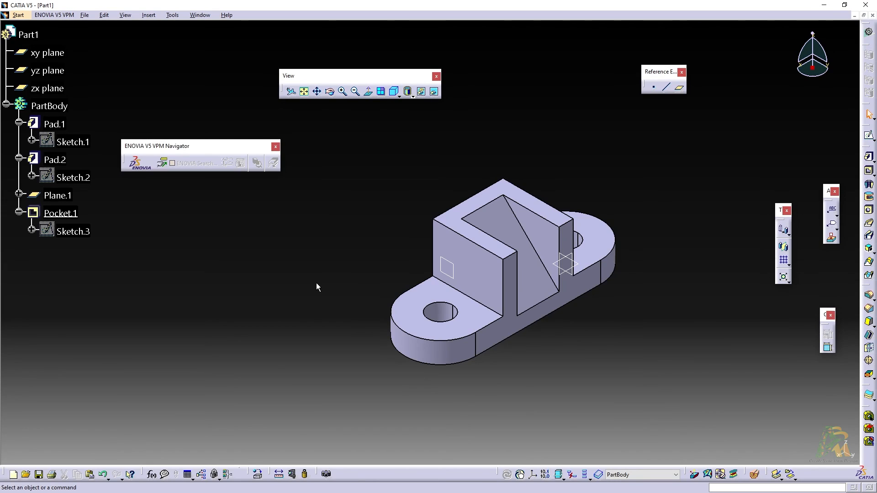